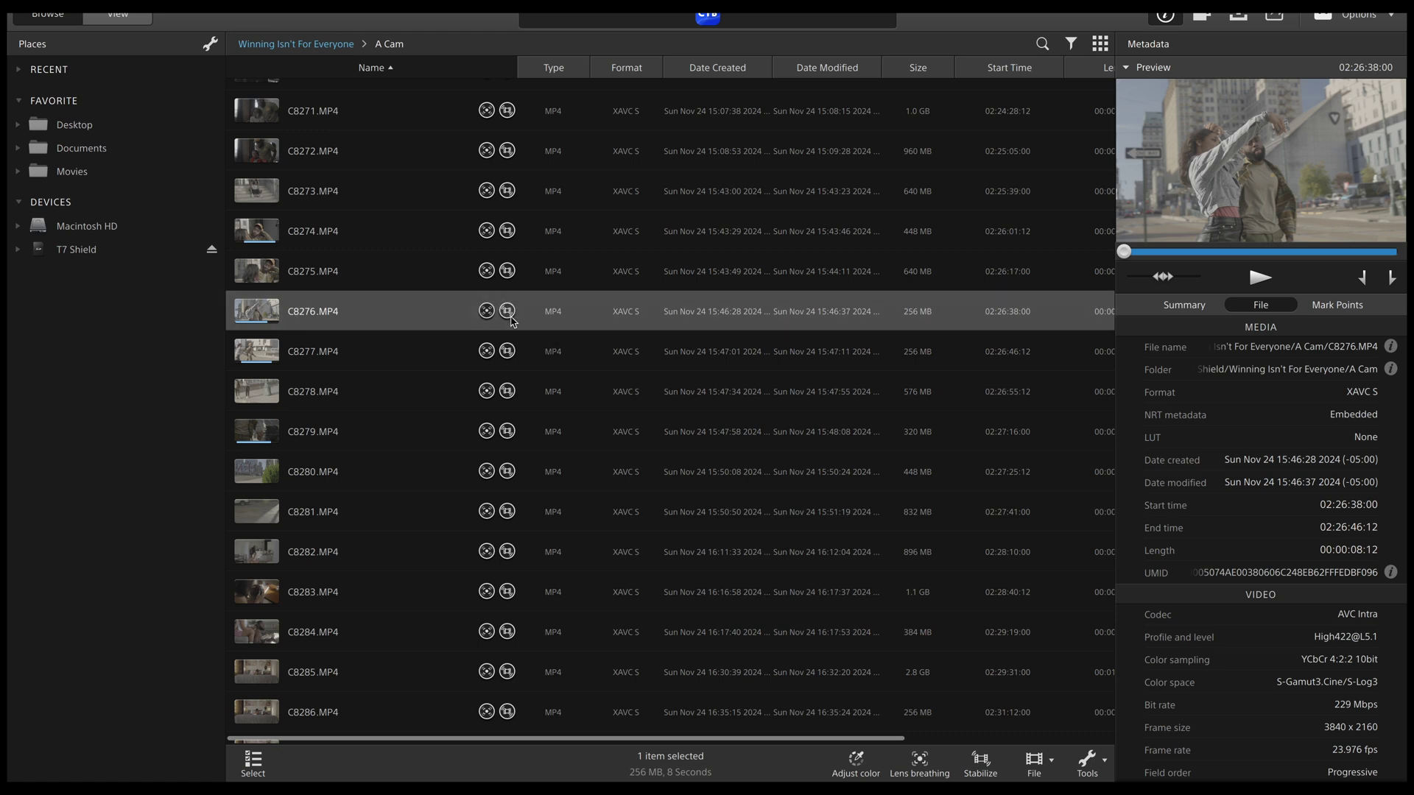
# Select clip C8276.MP4 and open it in the Stabilize workspace
pyautogui.click(513, 320)
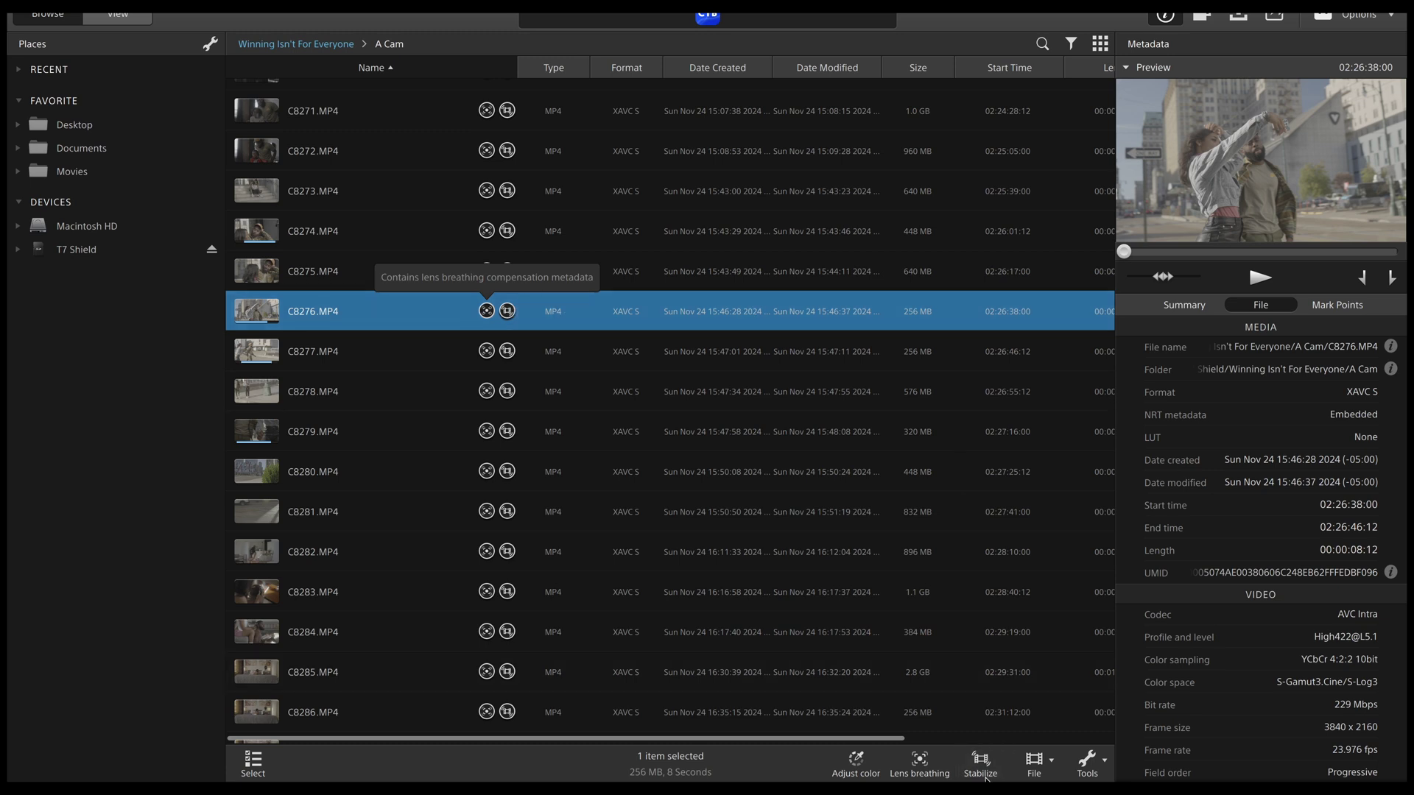
pyautogui.click(985, 766)
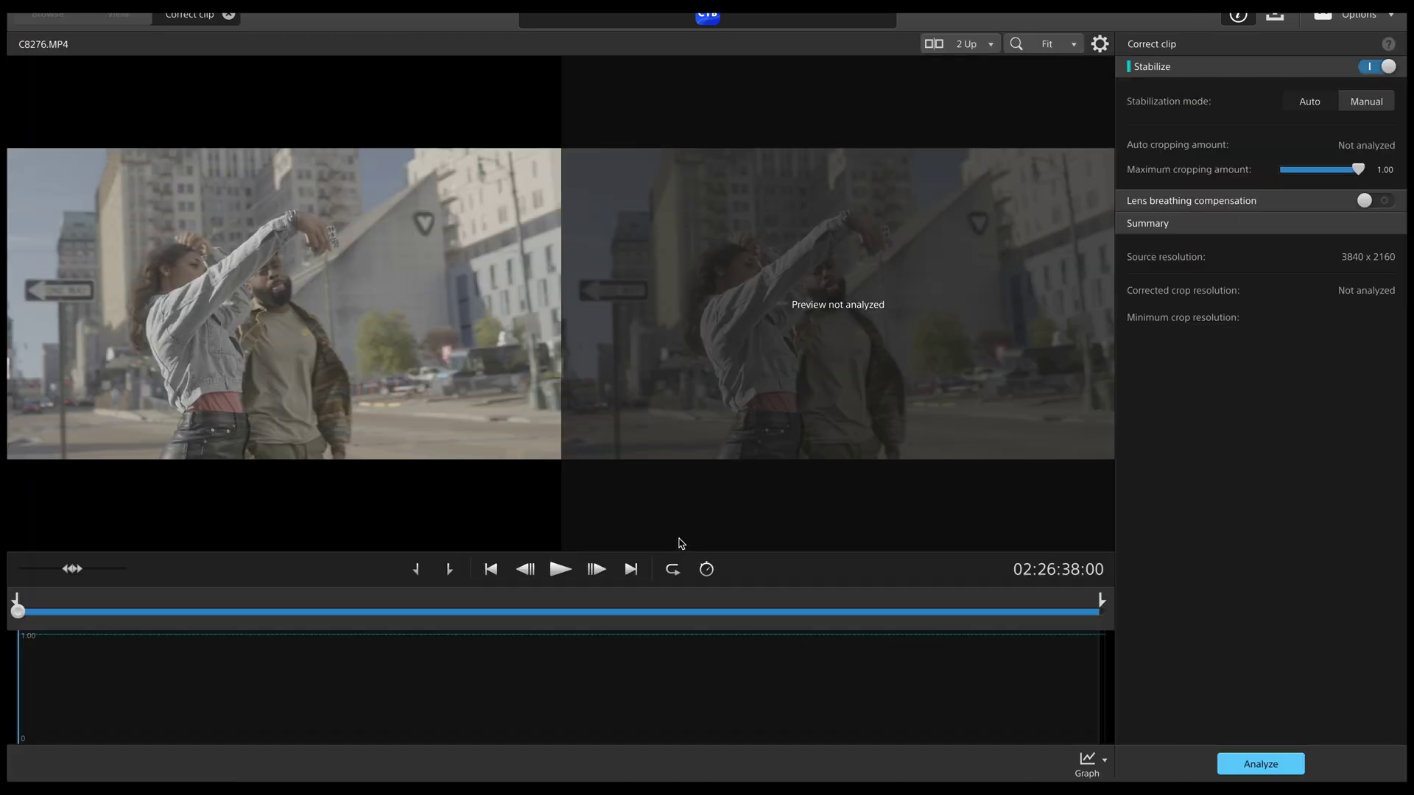
# Analyze C8276.MP4 and end its range just before the shake spike, giving a 3265 x 1836 crop
pyautogui.click(1249, 763)
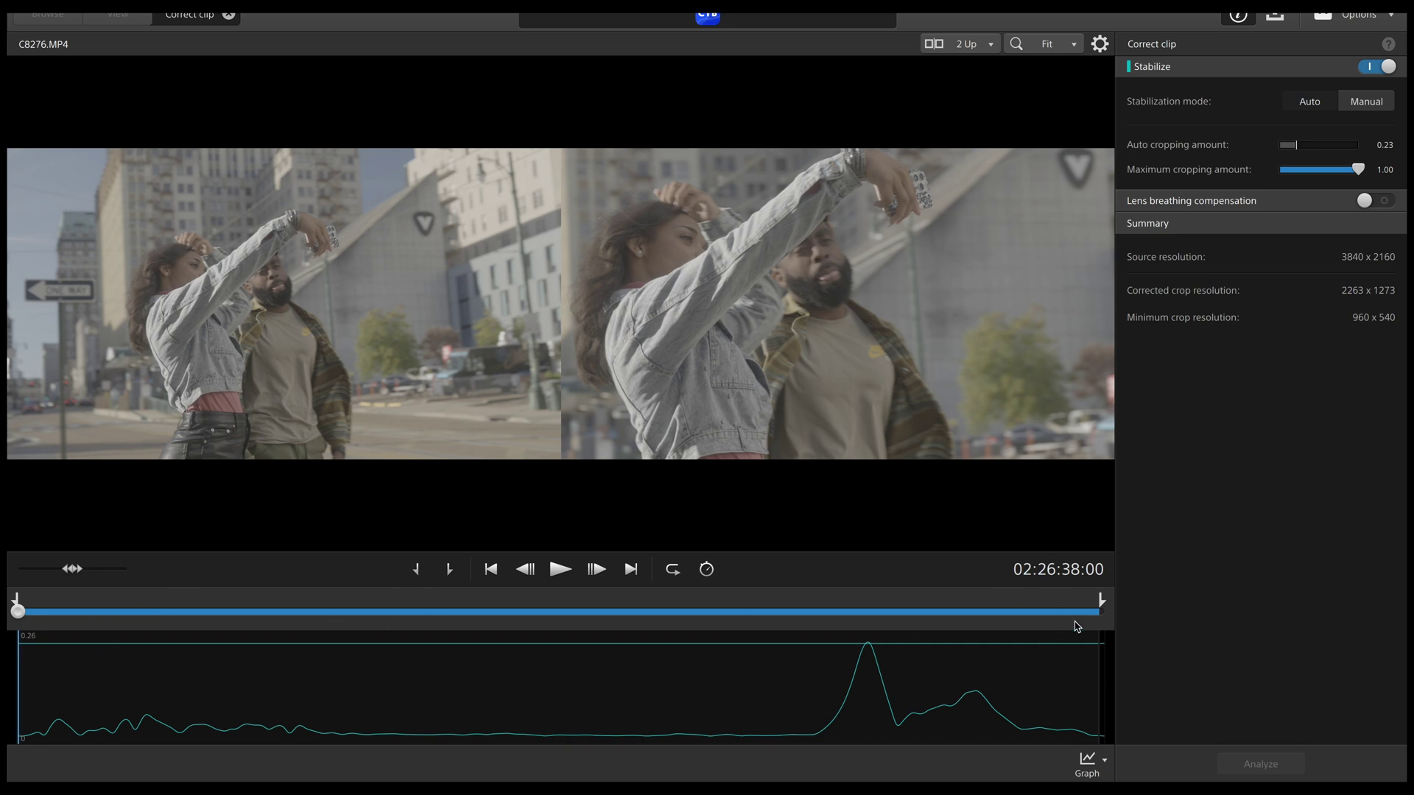
pyautogui.moveTo(1102, 604); pyautogui.dragTo(811, 643)
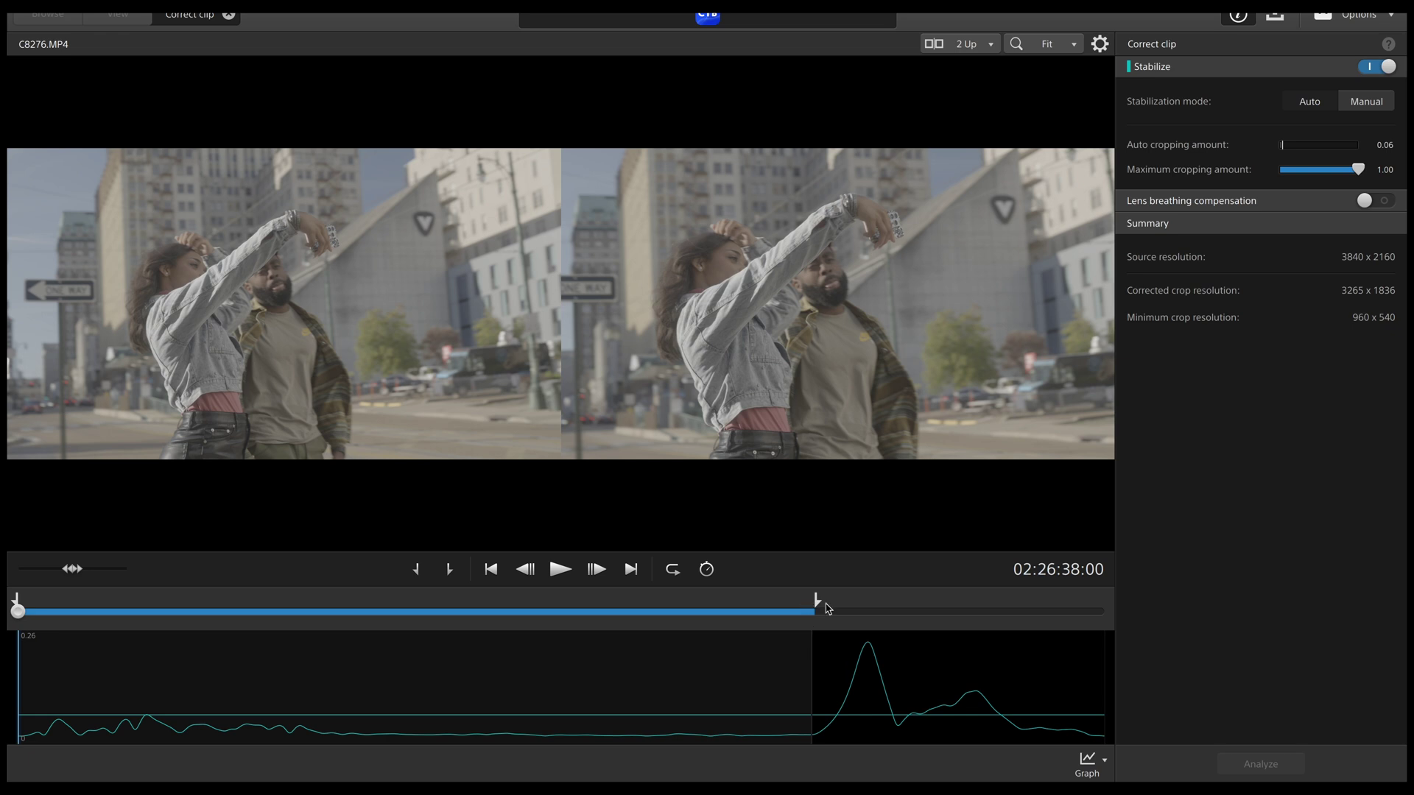
pyautogui.moveTo(827, 605)
pyautogui.mouseDown()
pyautogui.moveTo(997, 605)
pyautogui.moveTo(855, 606)
pyautogui.mouseUp()
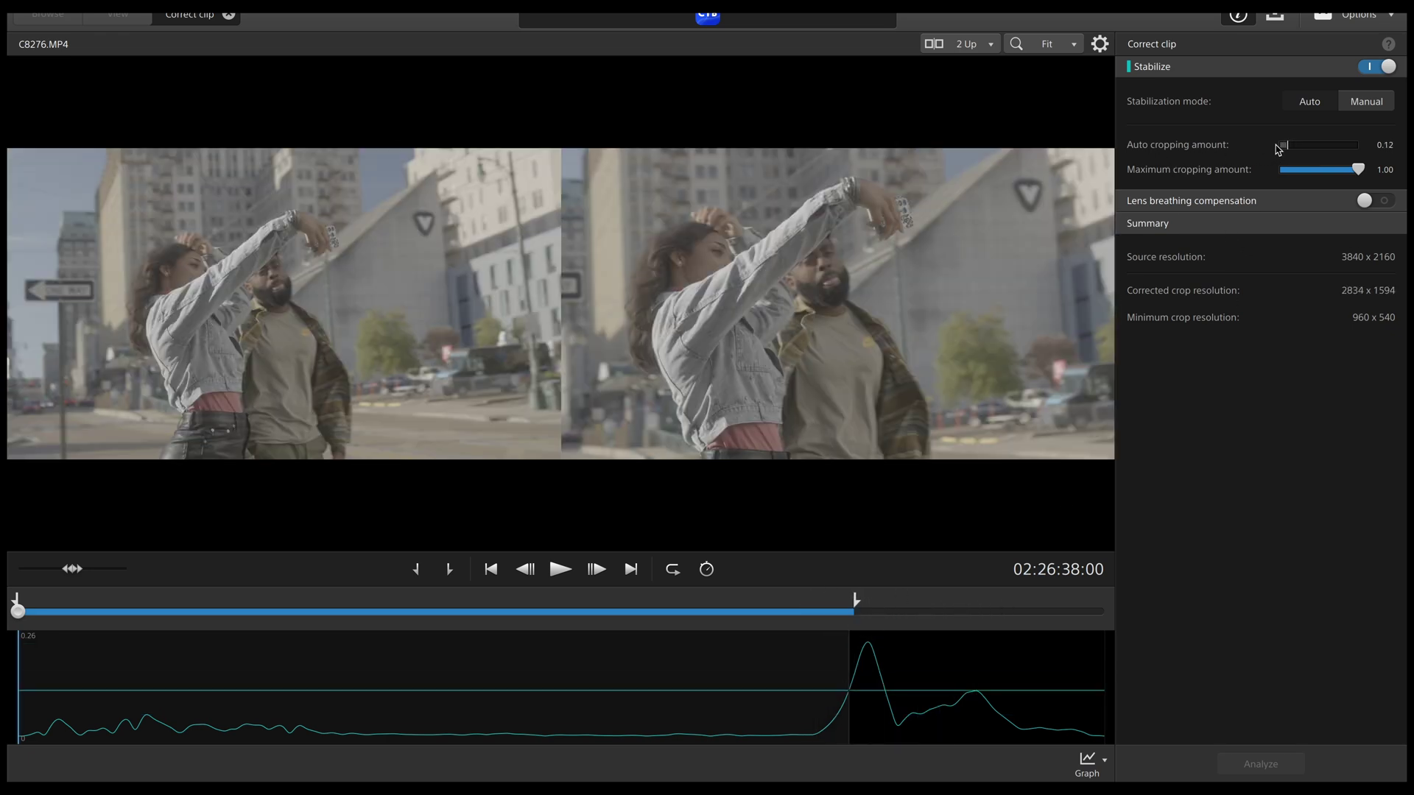
pyautogui.click(856, 601)
pyautogui.moveTo(856, 600); pyautogui.dragTo(812, 626)
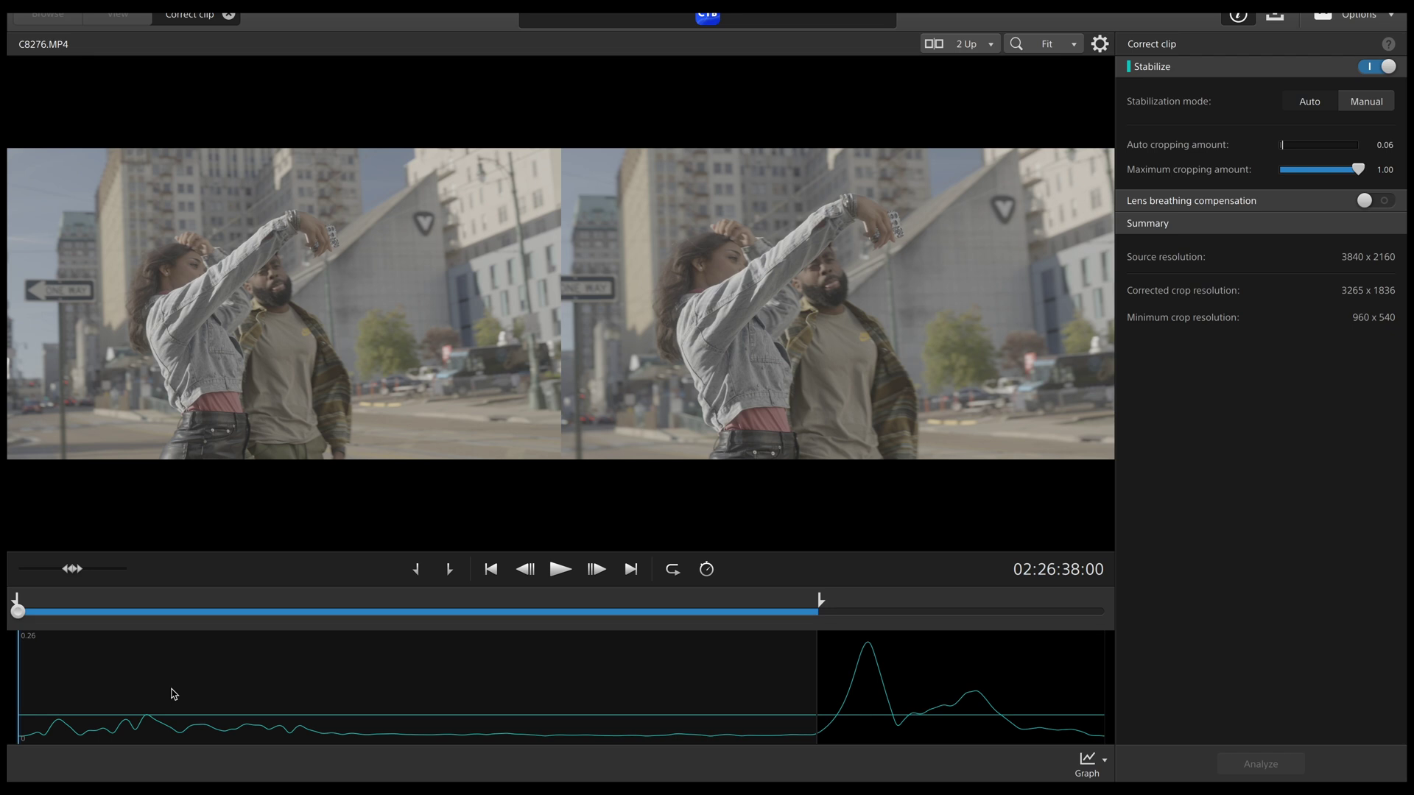
# Move the range start about a third into the clip, cutting auto cropping to 0.01
pyautogui.moveTo(14, 614)
pyautogui.mouseDown()
pyautogui.moveTo(341, 631)
pyautogui.moveTo(290, 603)
pyautogui.moveTo(96, 622)
pyautogui.moveTo(26, 646)
pyautogui.moveTo(327, 640)
pyautogui.mouseUp()
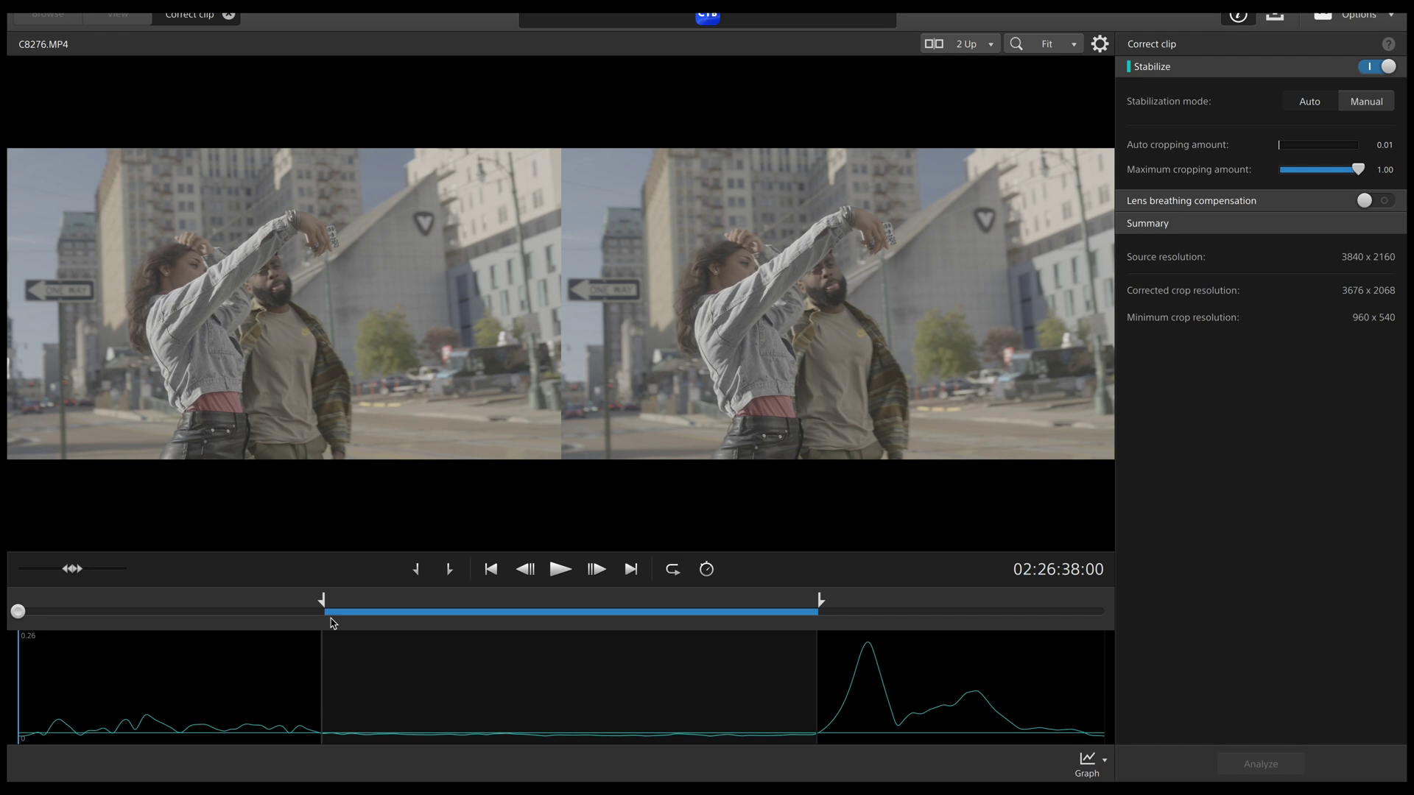
# Start the range near the clip's beginning and end it before the peak, restoring 3265 x 1836
pyautogui.moveTo(324, 605); pyautogui.dragTo(30, 647)
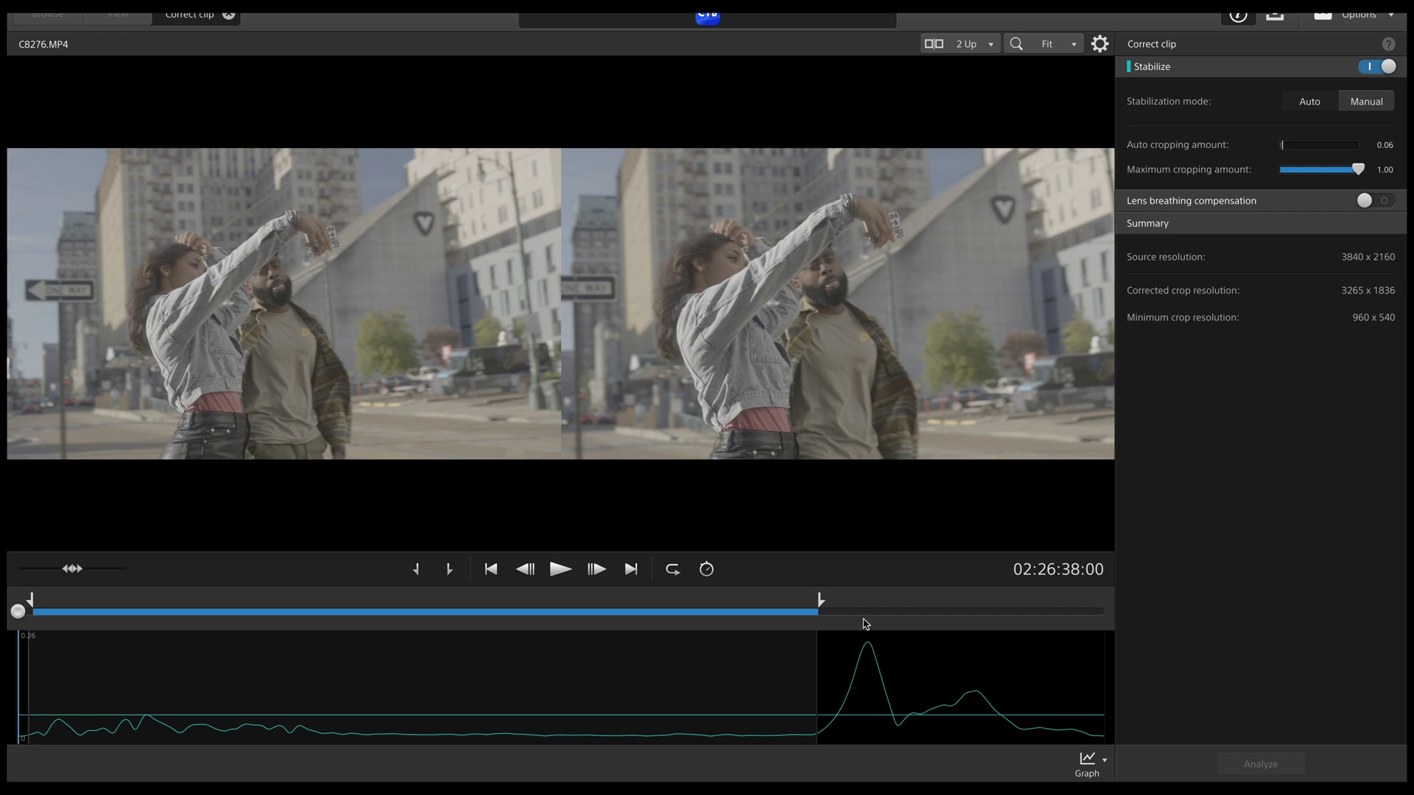
pyautogui.moveTo(819, 605)
pyautogui.mouseDown()
pyautogui.moveTo(1183, 624)
pyautogui.moveTo(401, 628)
pyautogui.moveTo(830, 630)
pyautogui.mouseUp()
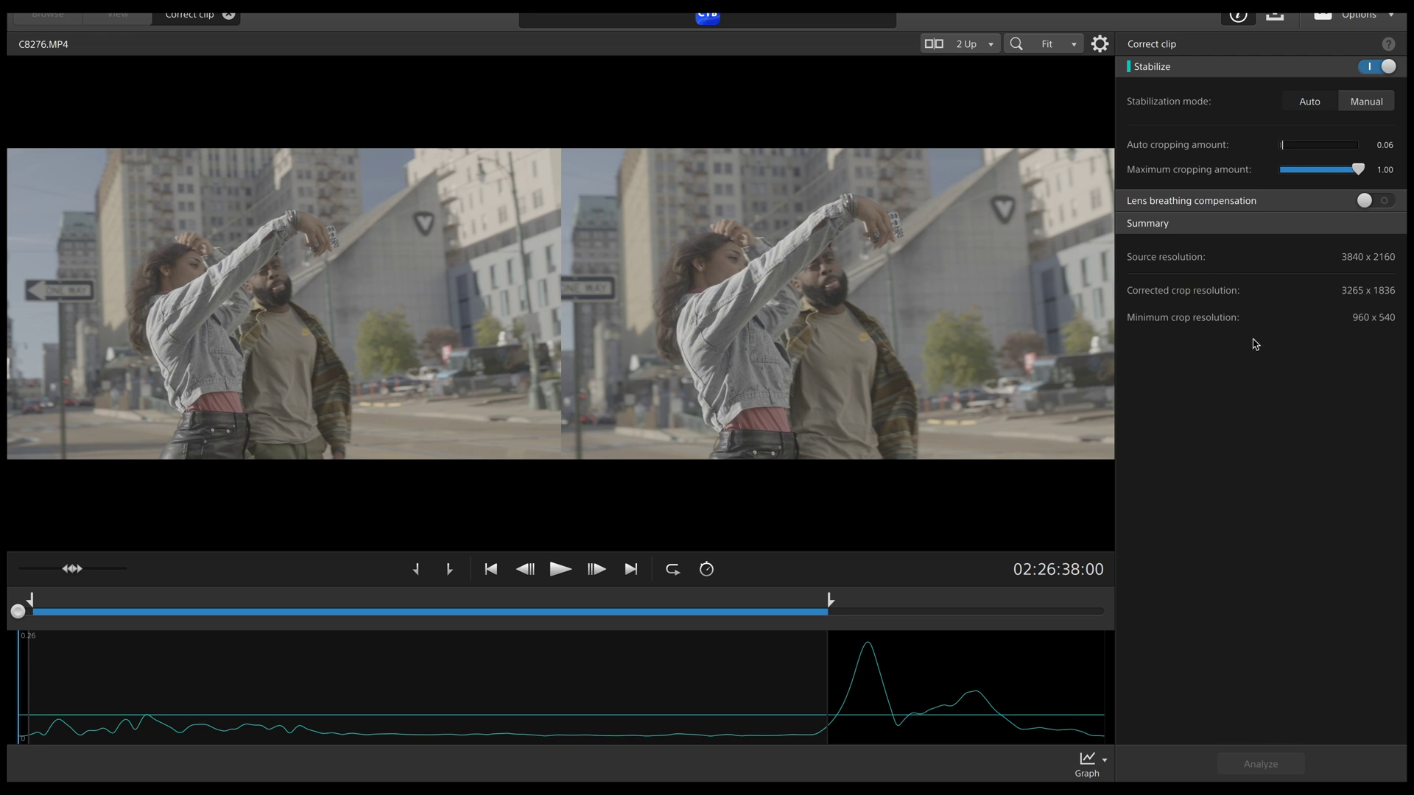
pyautogui.moveTo(830, 601); pyautogui.dragTo(813, 601)
pyautogui.moveTo(32, 602); pyautogui.dragTo(35, 602)
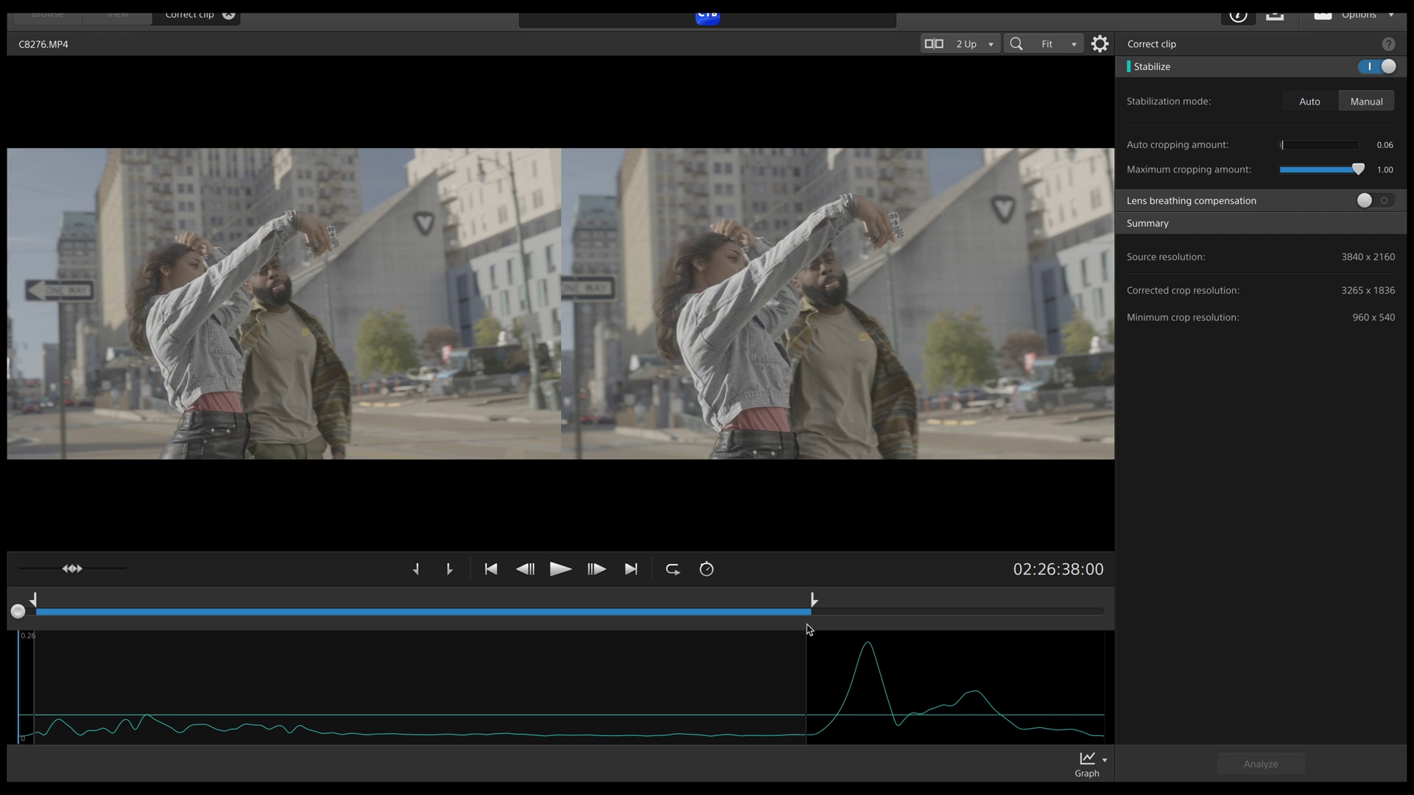
pyautogui.moveTo(813, 599)
pyautogui.mouseDown()
pyautogui.moveTo(827, 601)
pyautogui.moveTo(815, 601)
pyautogui.mouseUp()
pyautogui.click(577, 574)
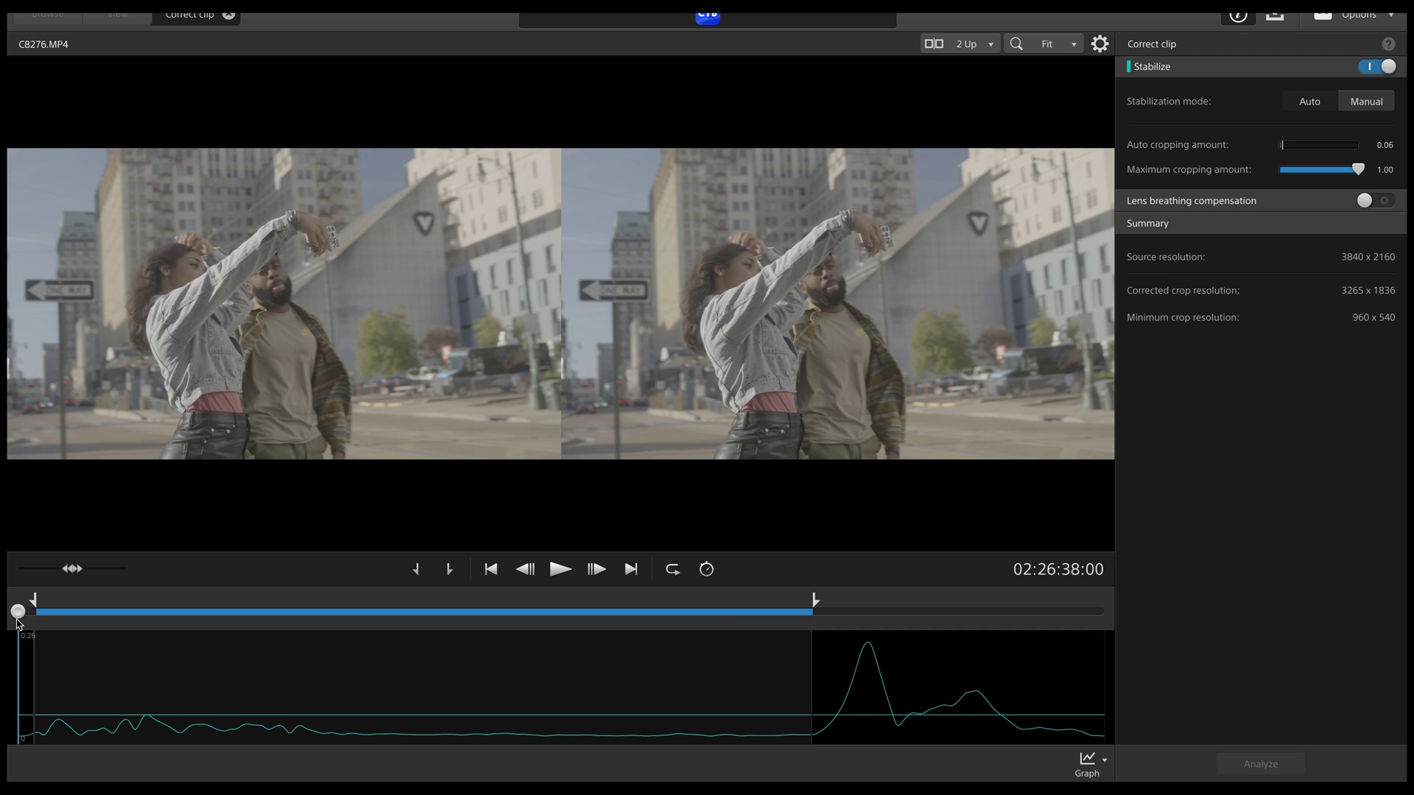
pyautogui.moveTo(17, 620); pyautogui.dragTo(803, 642)
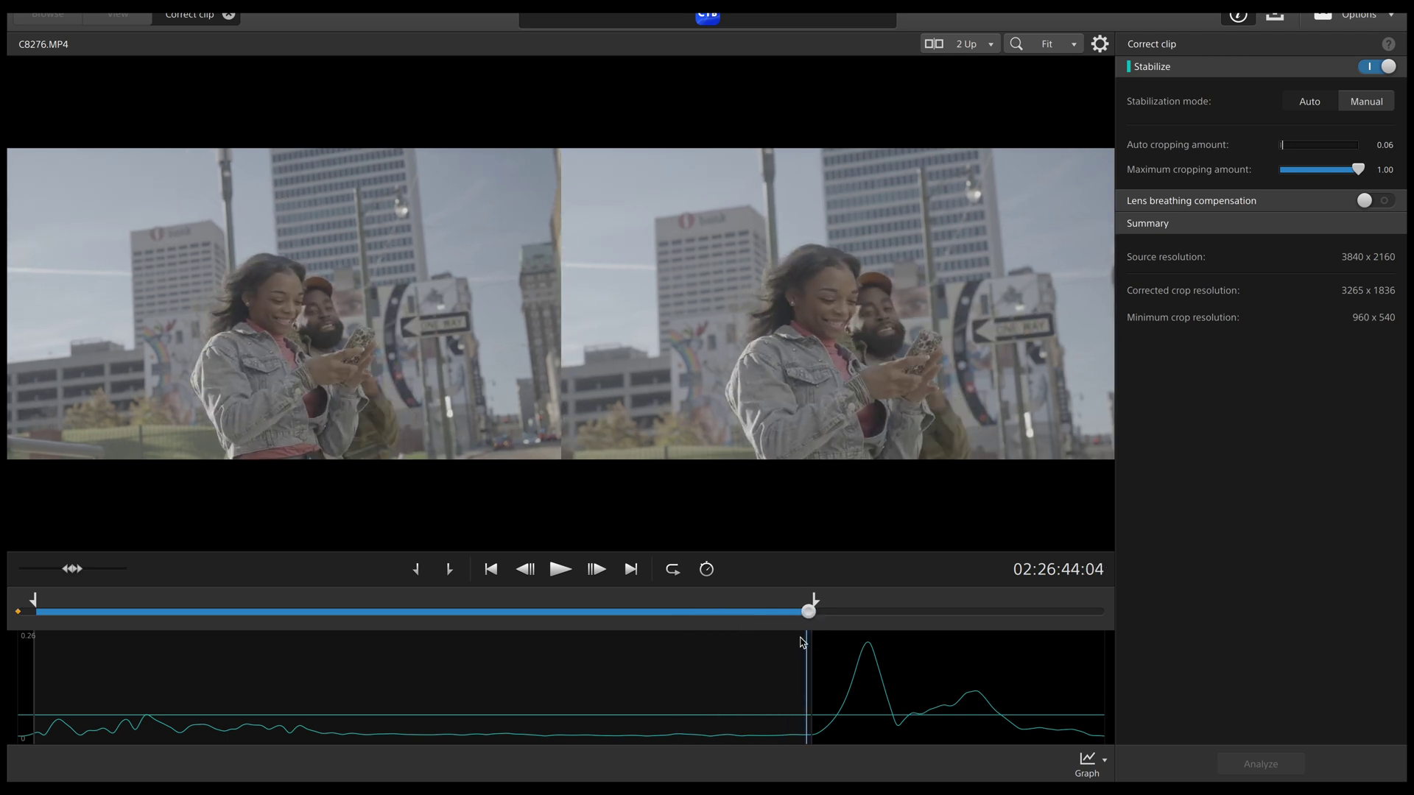
# In the export settings, enable Use mark in/out points for C8276.MP4
pyautogui.click(1279, 22)
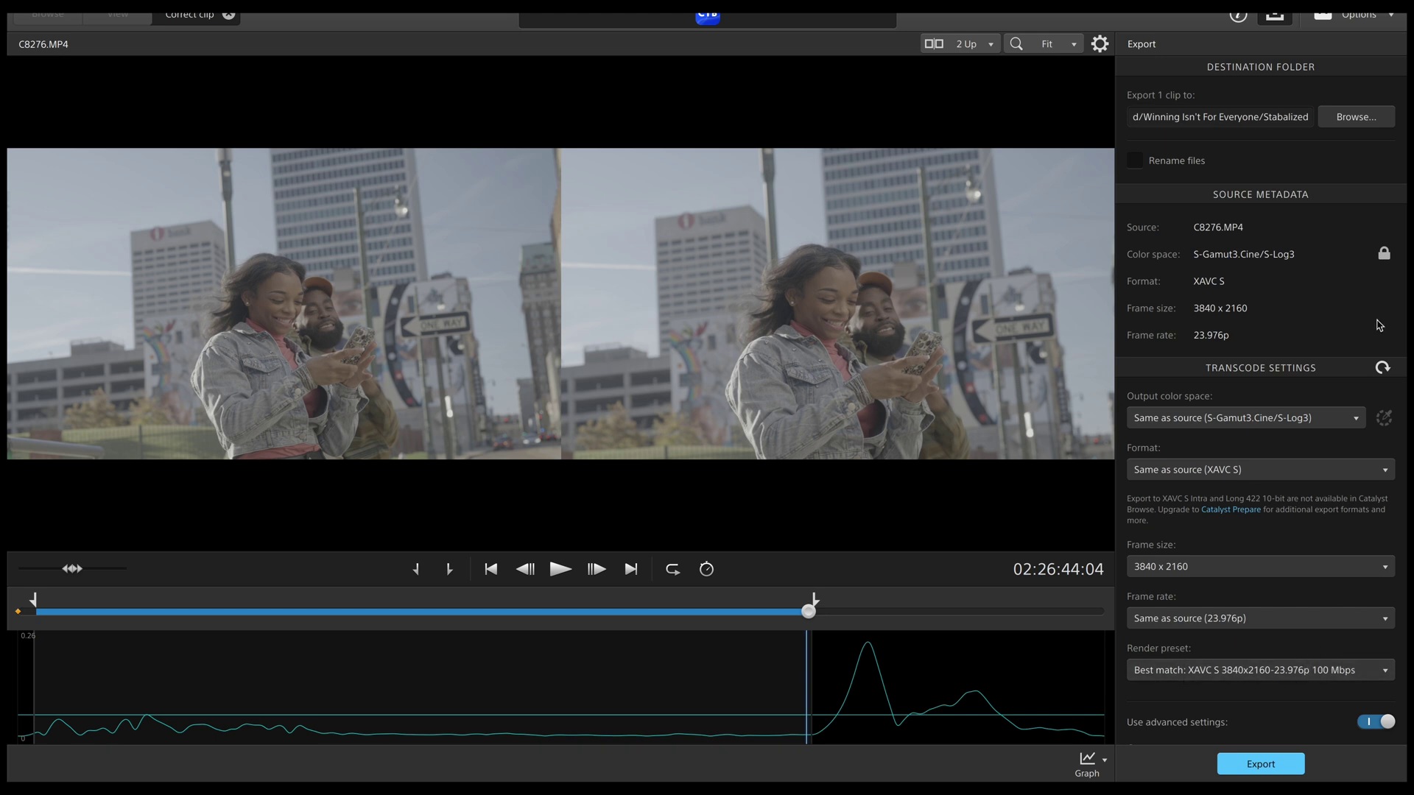
pyautogui.moveTo(1402, 398); pyautogui.dragTo(1391, 616)
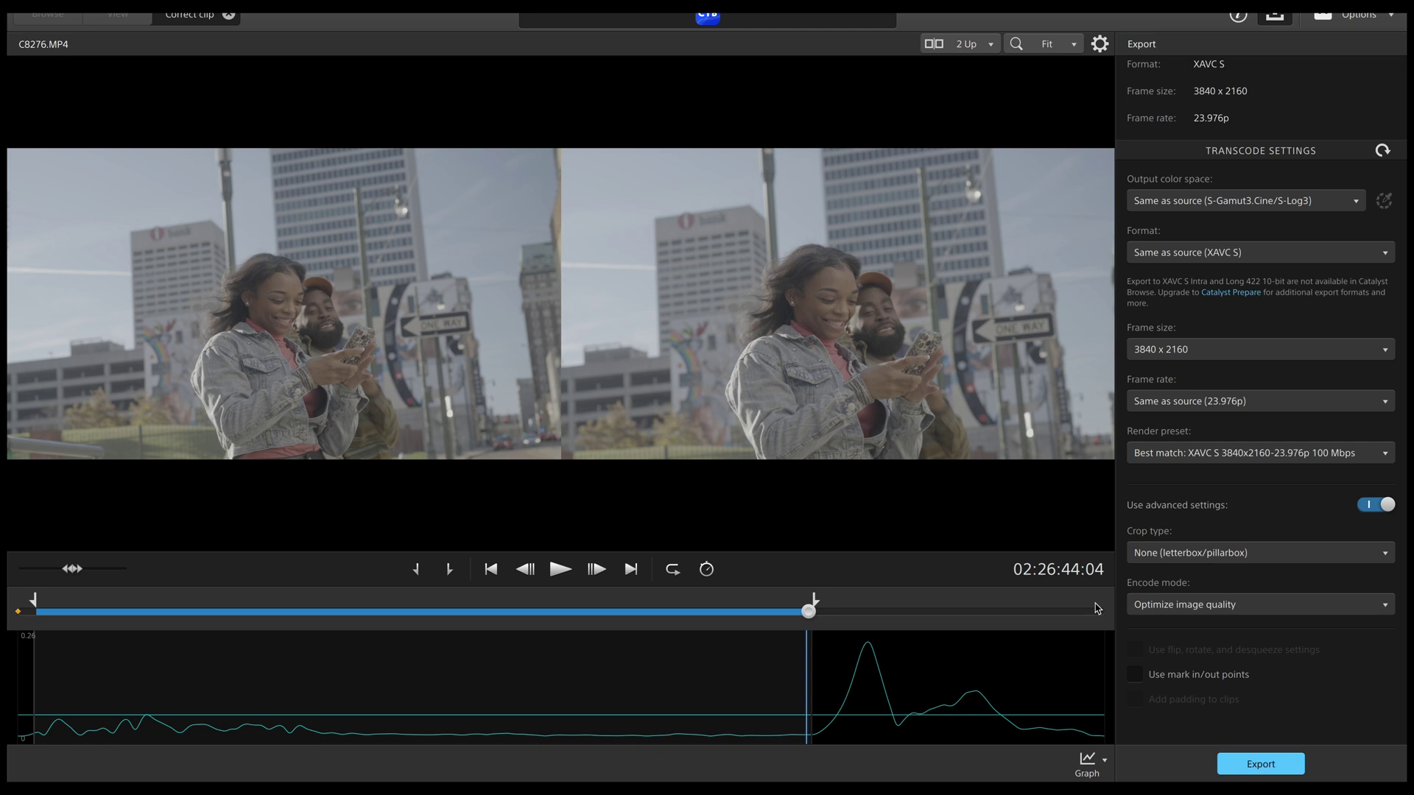
pyautogui.click(1149, 676)
# Leave the C8276.MP4 correction workspace and open C4764.MP4 for stabilization
pyautogui.click(229, 16)
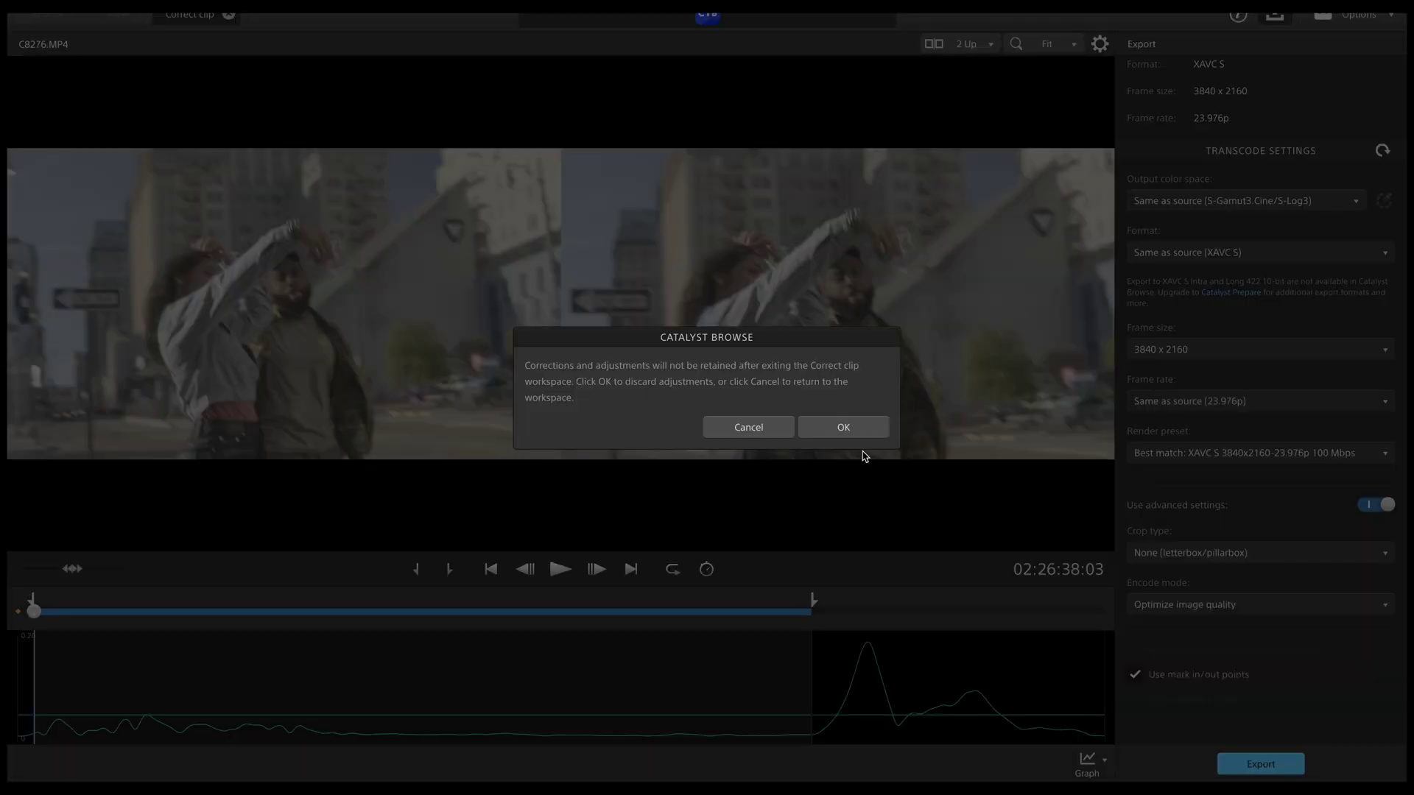
pyautogui.click(858, 431)
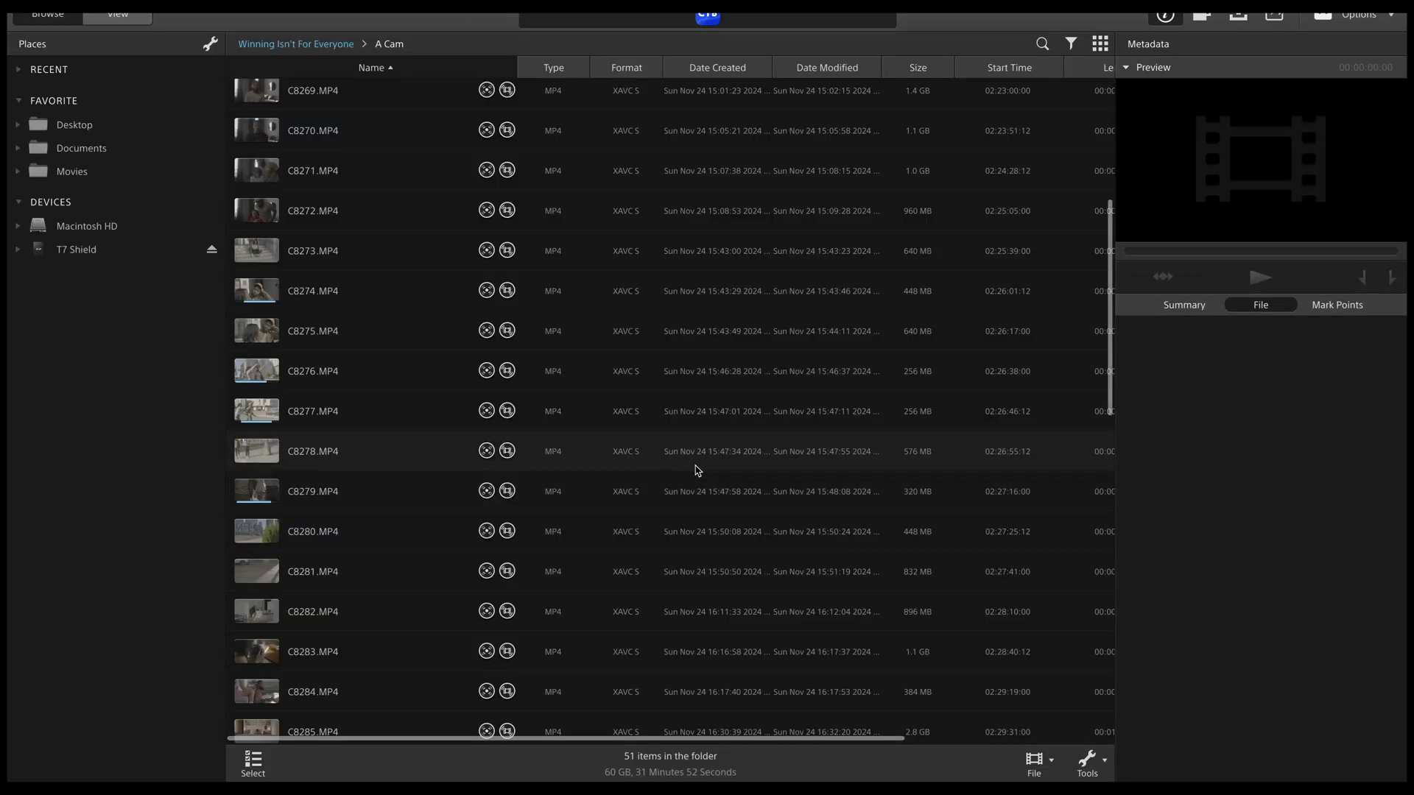
pyautogui.scroll(5, 872, 457)
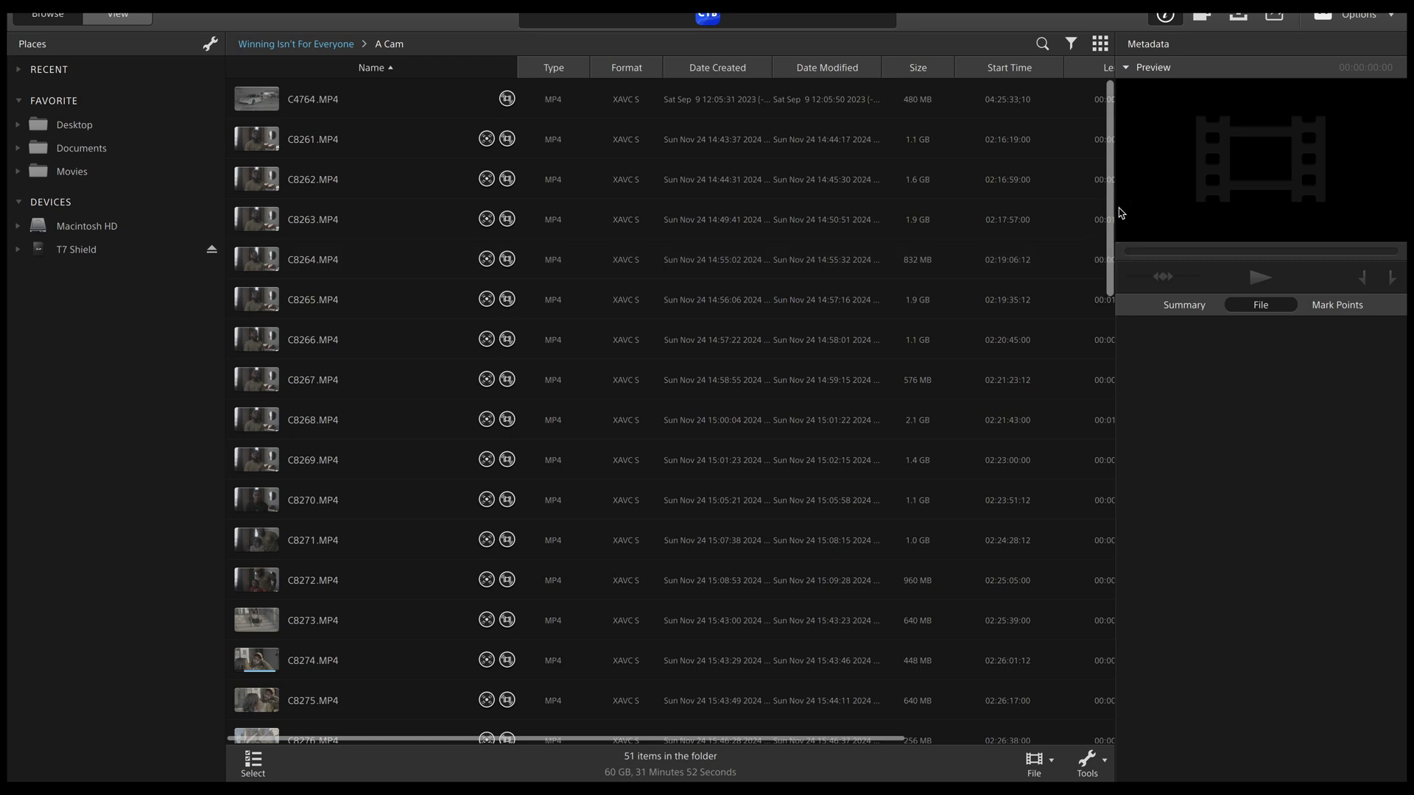
pyautogui.click(396, 107)
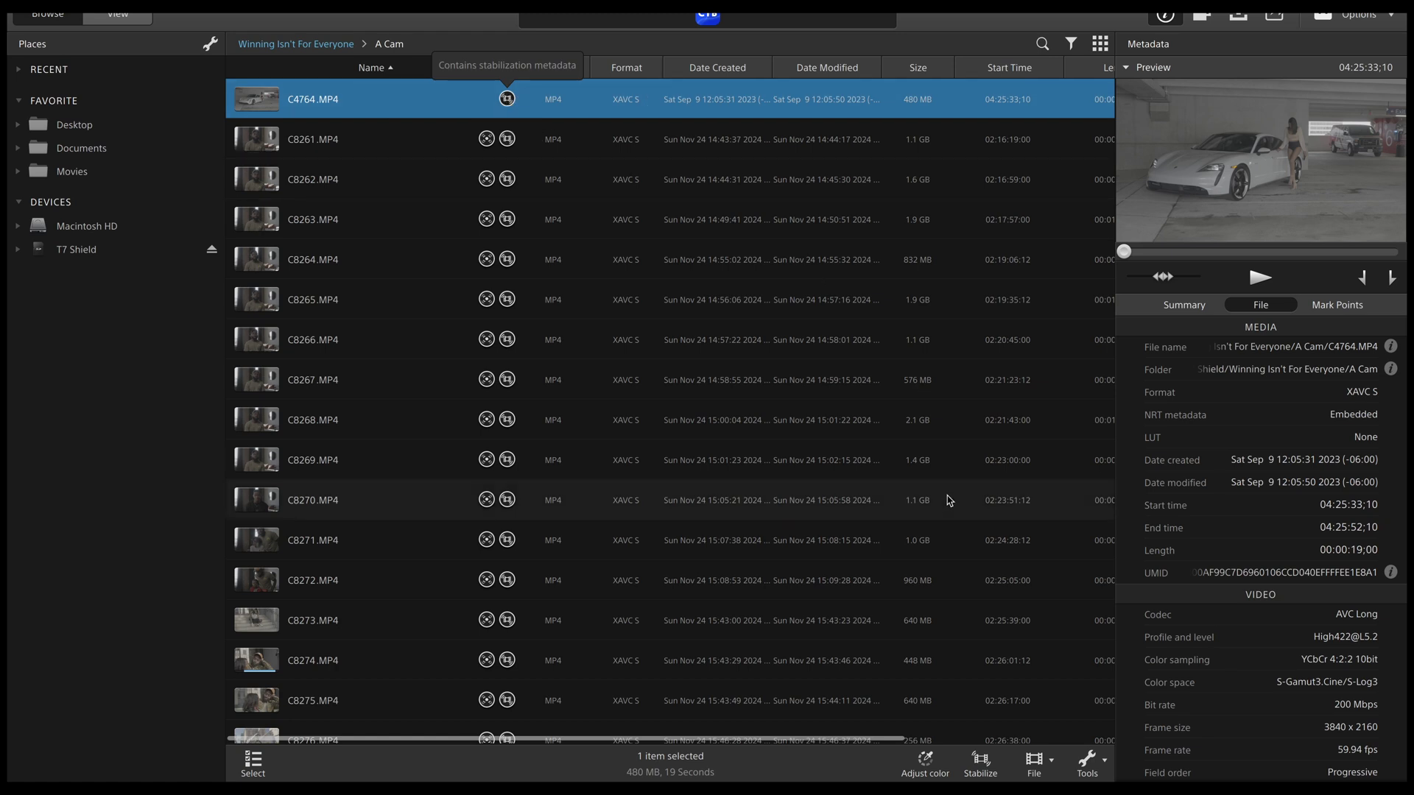
pyautogui.click(980, 763)
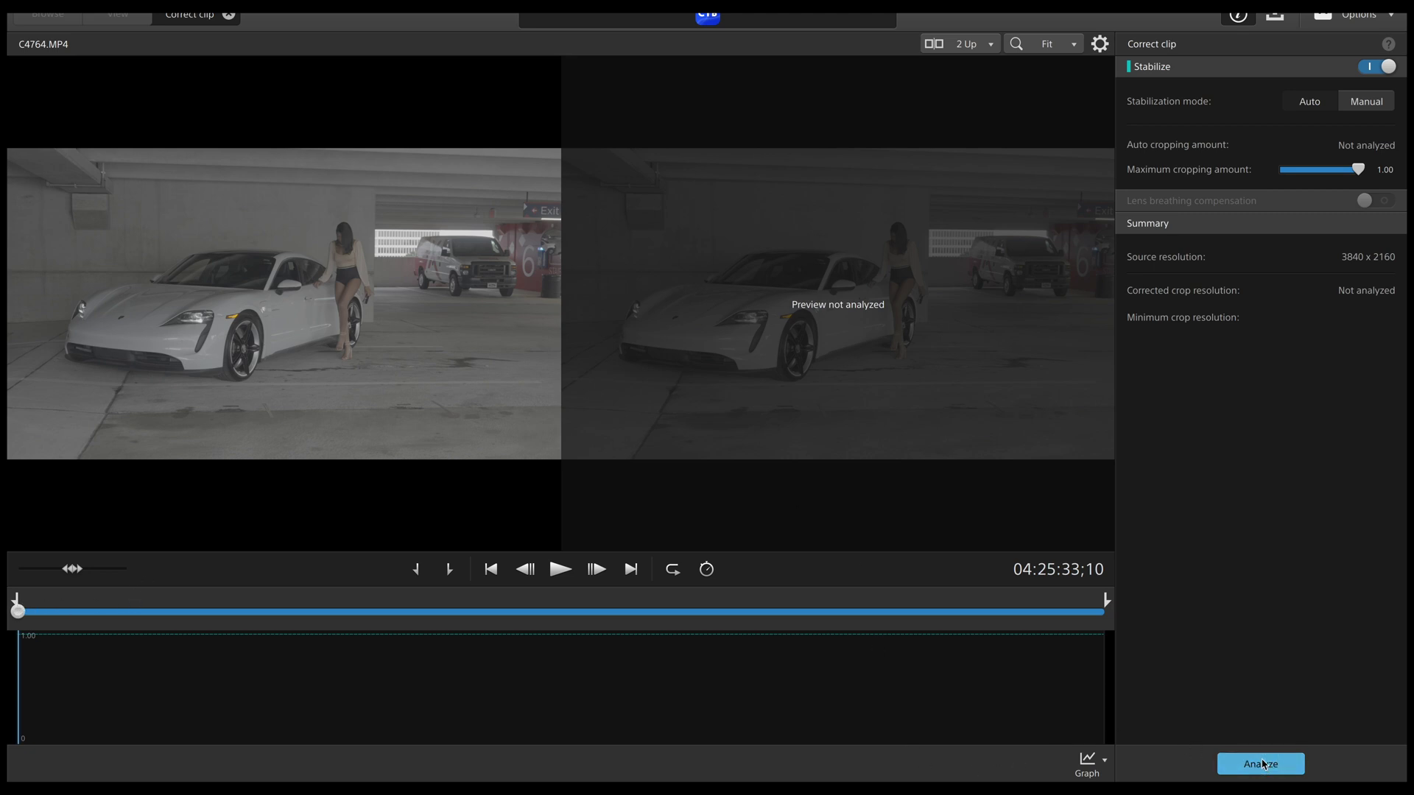
# Analyze C4764.MP4 and adjust its in/out points for 0.03 auto cropping and a 3543 x 1993 crop
pyautogui.click(1259, 762)
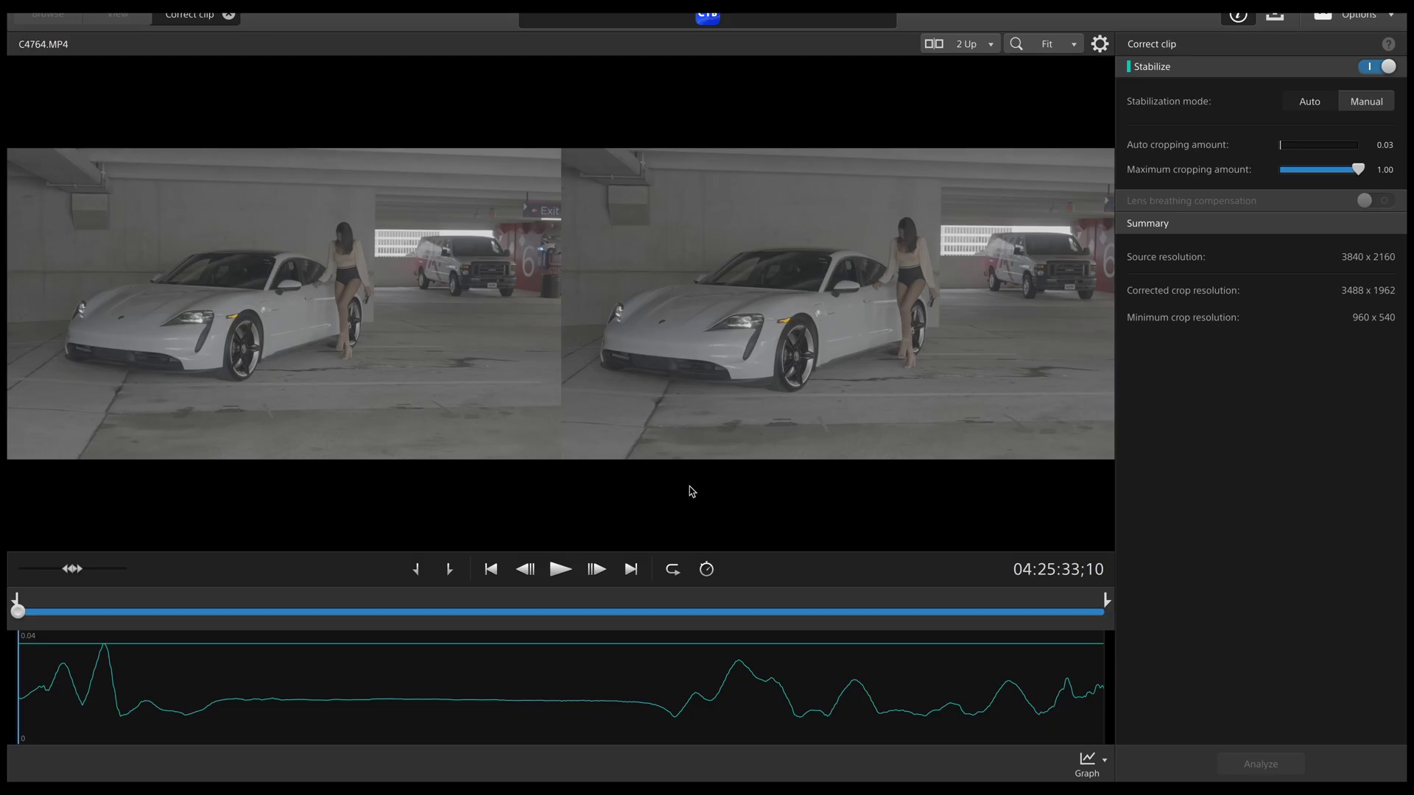
pyautogui.moveTo(22, 608); pyautogui.dragTo(128, 615)
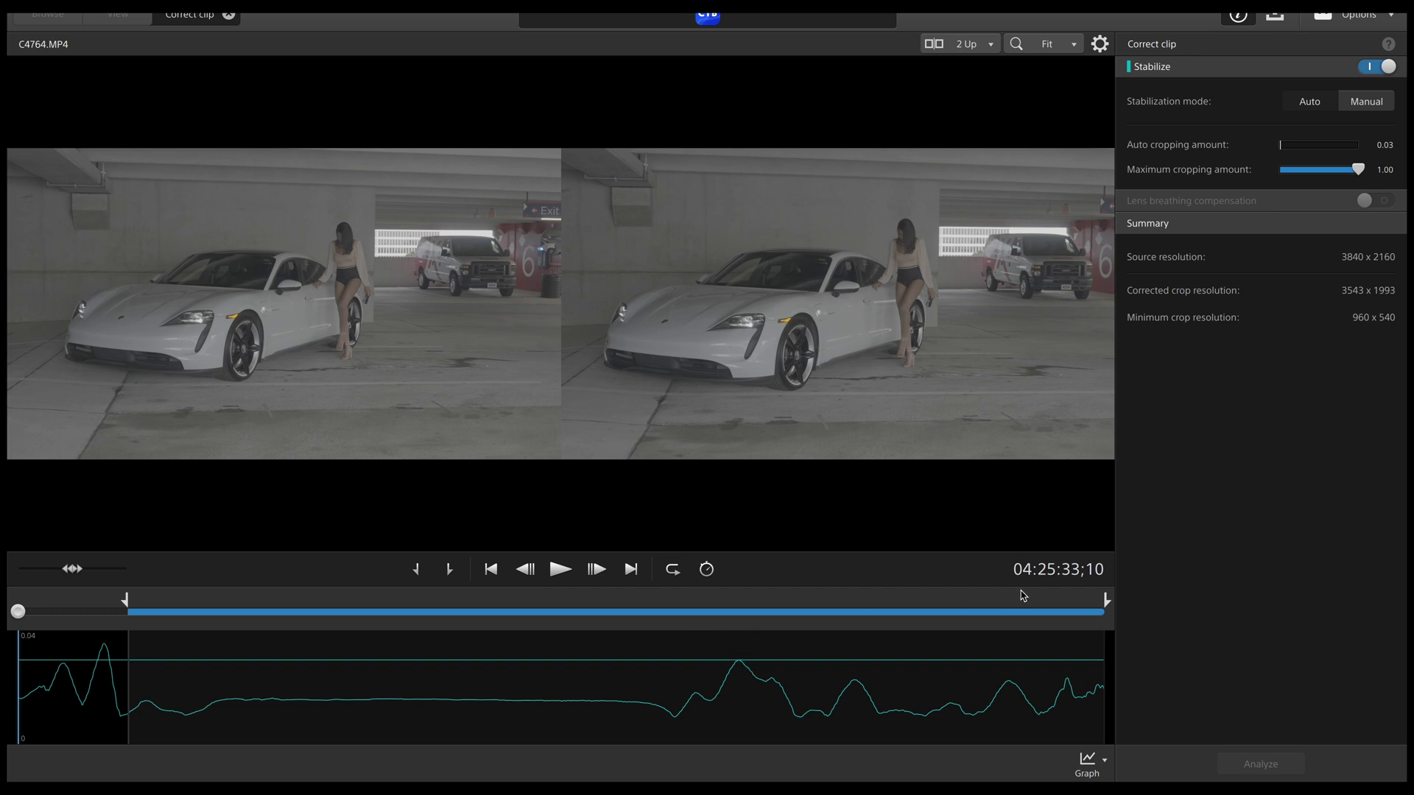
pyautogui.moveTo(1105, 601); pyautogui.dragTo(666, 625)
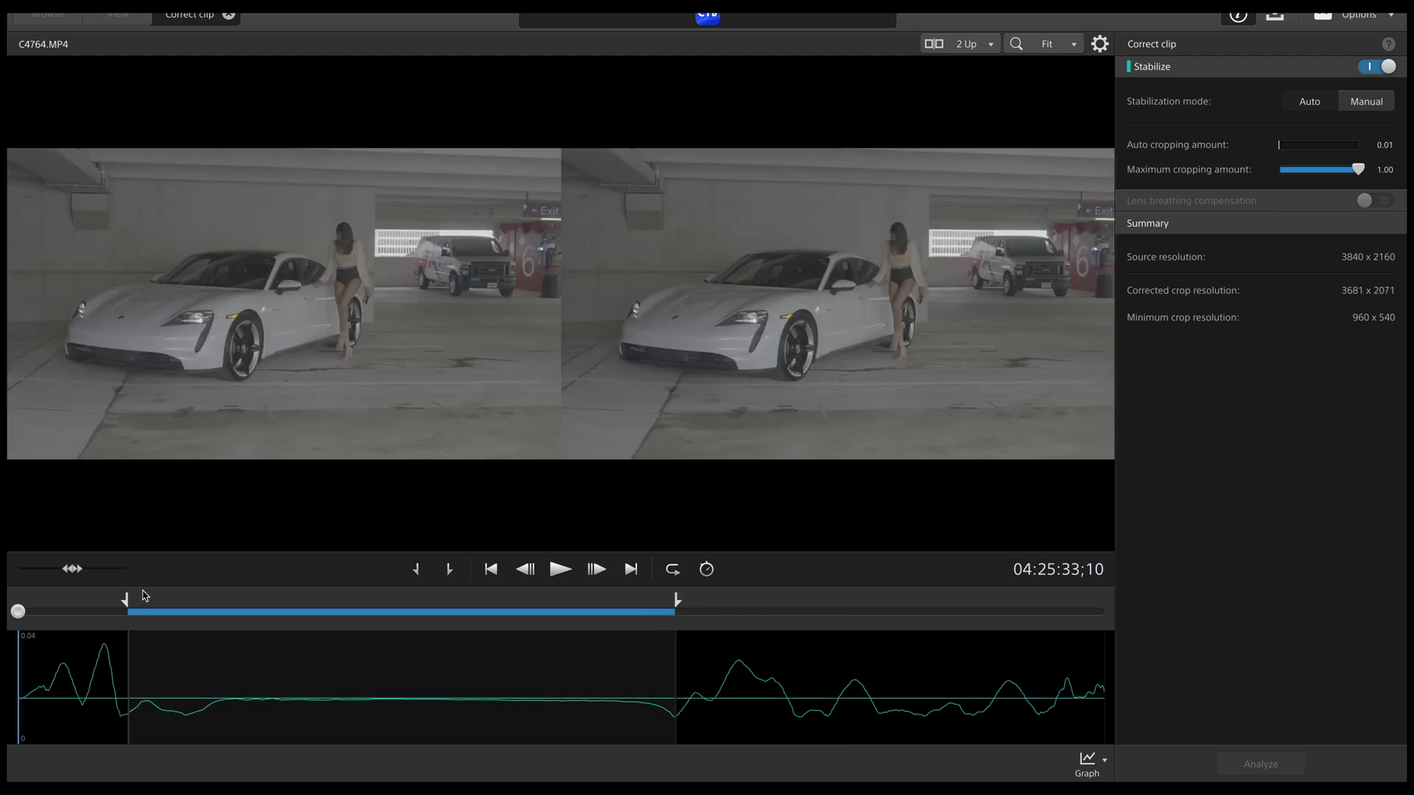
pyautogui.moveTo(126, 600); pyautogui.dragTo(124, 600)
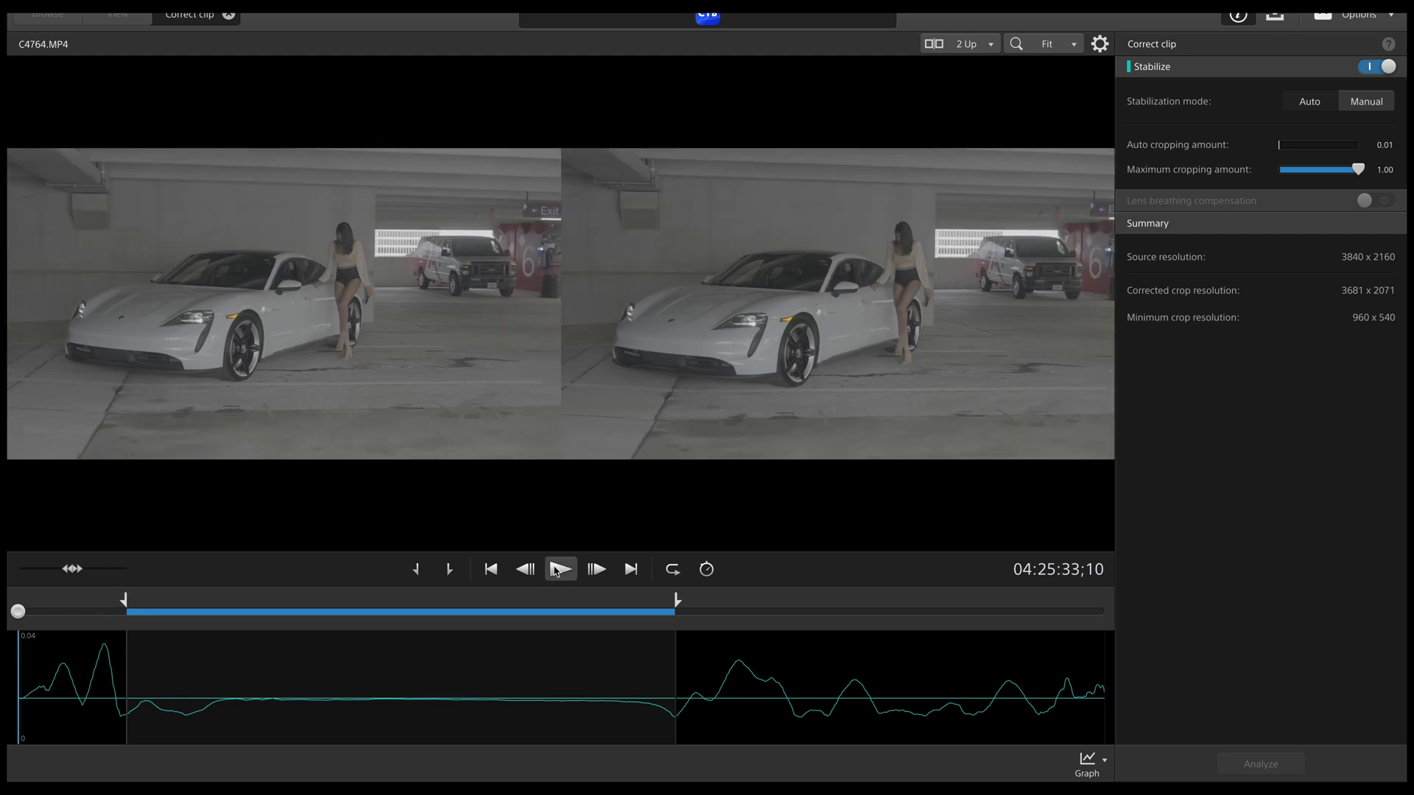
pyautogui.moveTo(18, 612); pyautogui.dragTo(476, 631)
pyautogui.moveTo(126, 605)
pyautogui.mouseDown()
pyautogui.moveTo(472, 602)
pyautogui.moveTo(713, 632)
pyautogui.moveTo(1006, 638)
pyautogui.moveTo(985, 638)
pyautogui.mouseUp()
pyautogui.moveTo(676, 600); pyautogui.dragTo(986, 602)
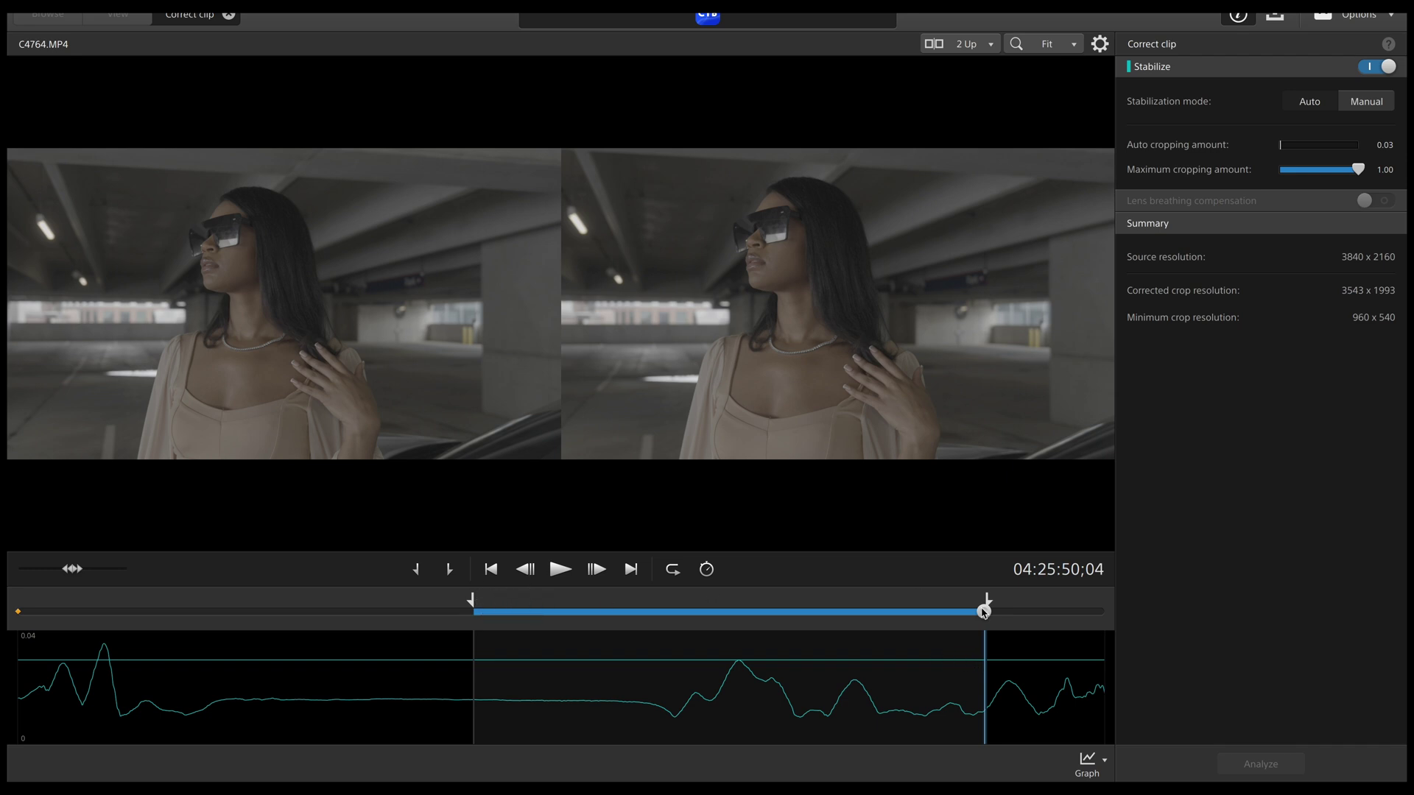
pyautogui.moveTo(984, 612); pyautogui.dragTo(479, 611)
pyautogui.click(560, 573)
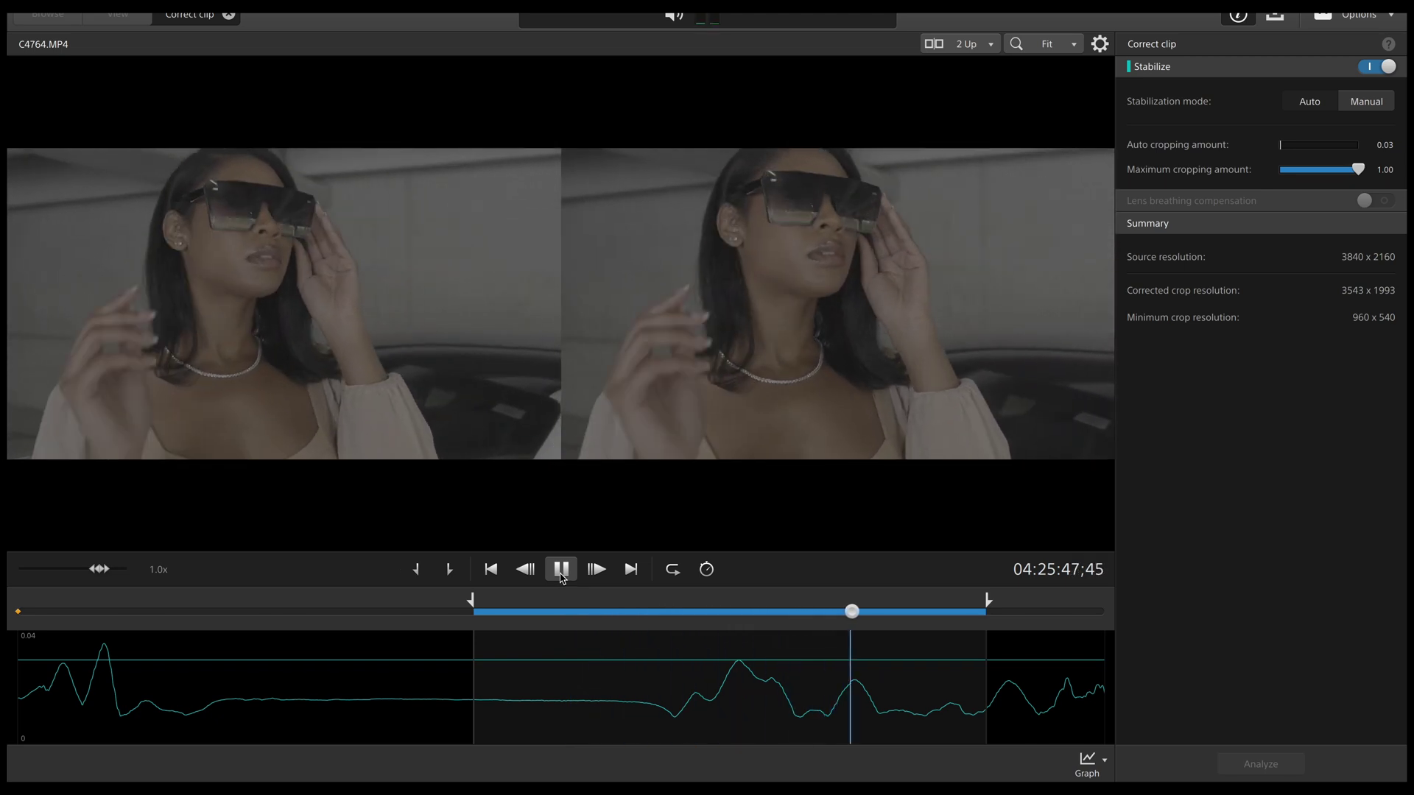
pyautogui.click(560, 569)
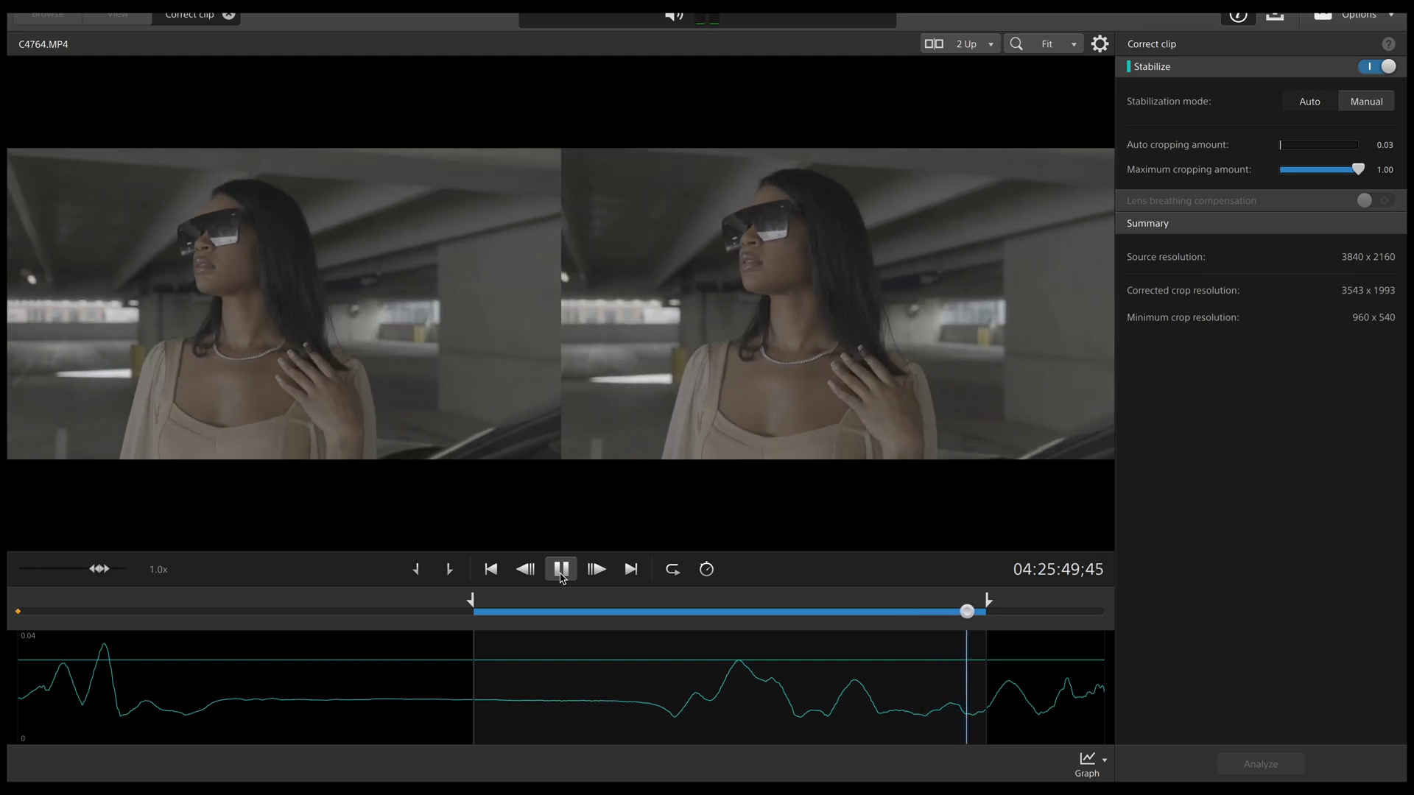
# Pick the XAVC S 3840x2160 59.94p 150 Mbps preset and export C4764.MP4
pyautogui.click(1277, 22)
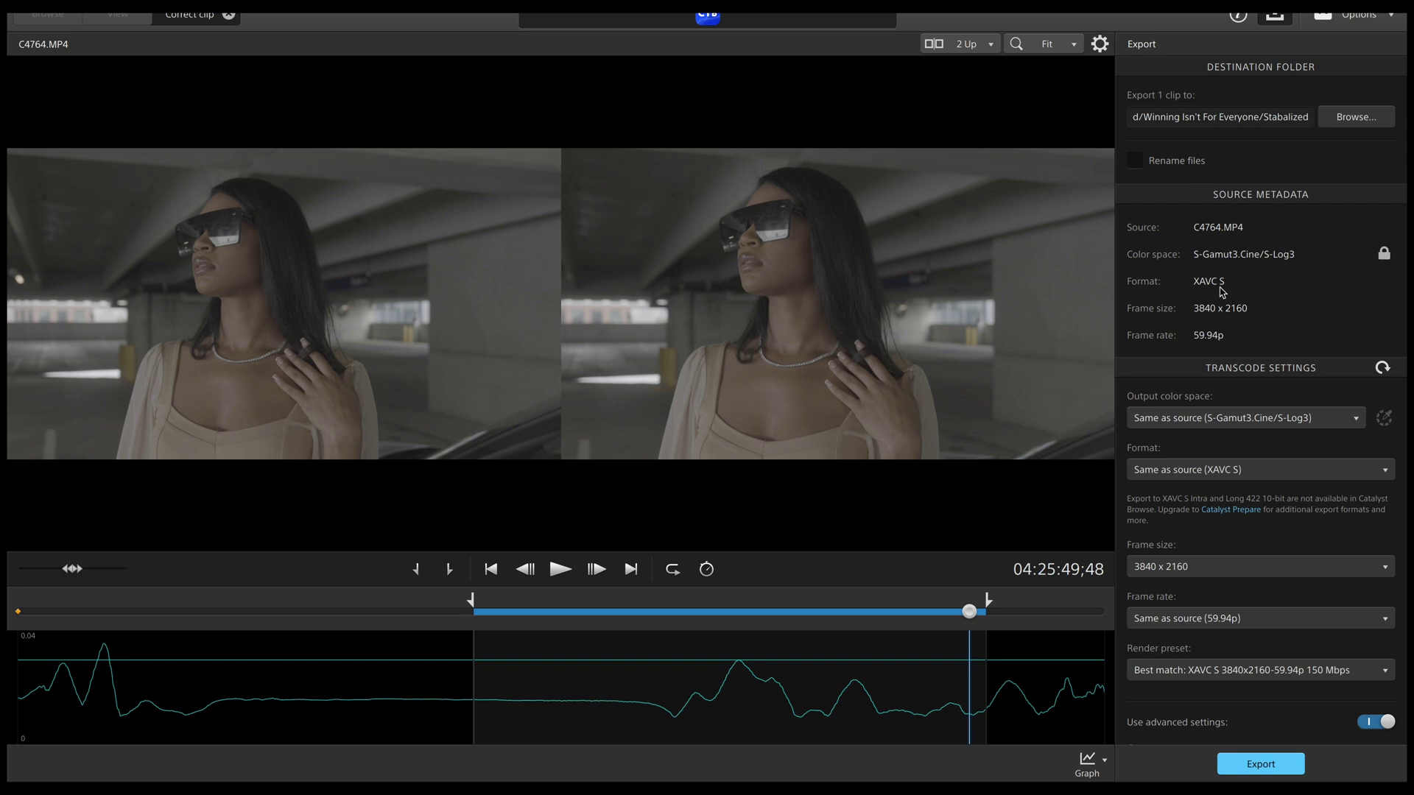
pyautogui.scroll(-3, 1276, 514)
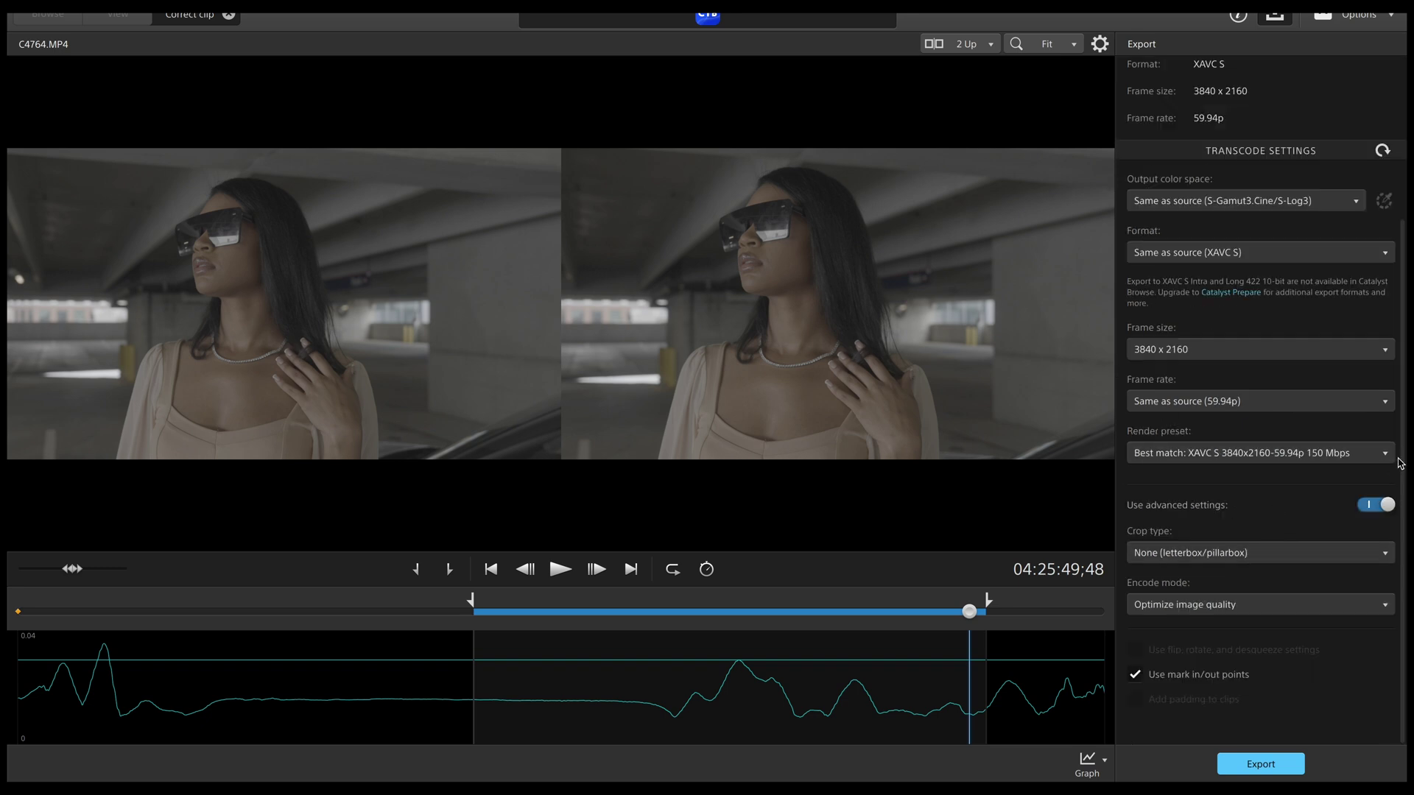
pyautogui.click(1374, 458)
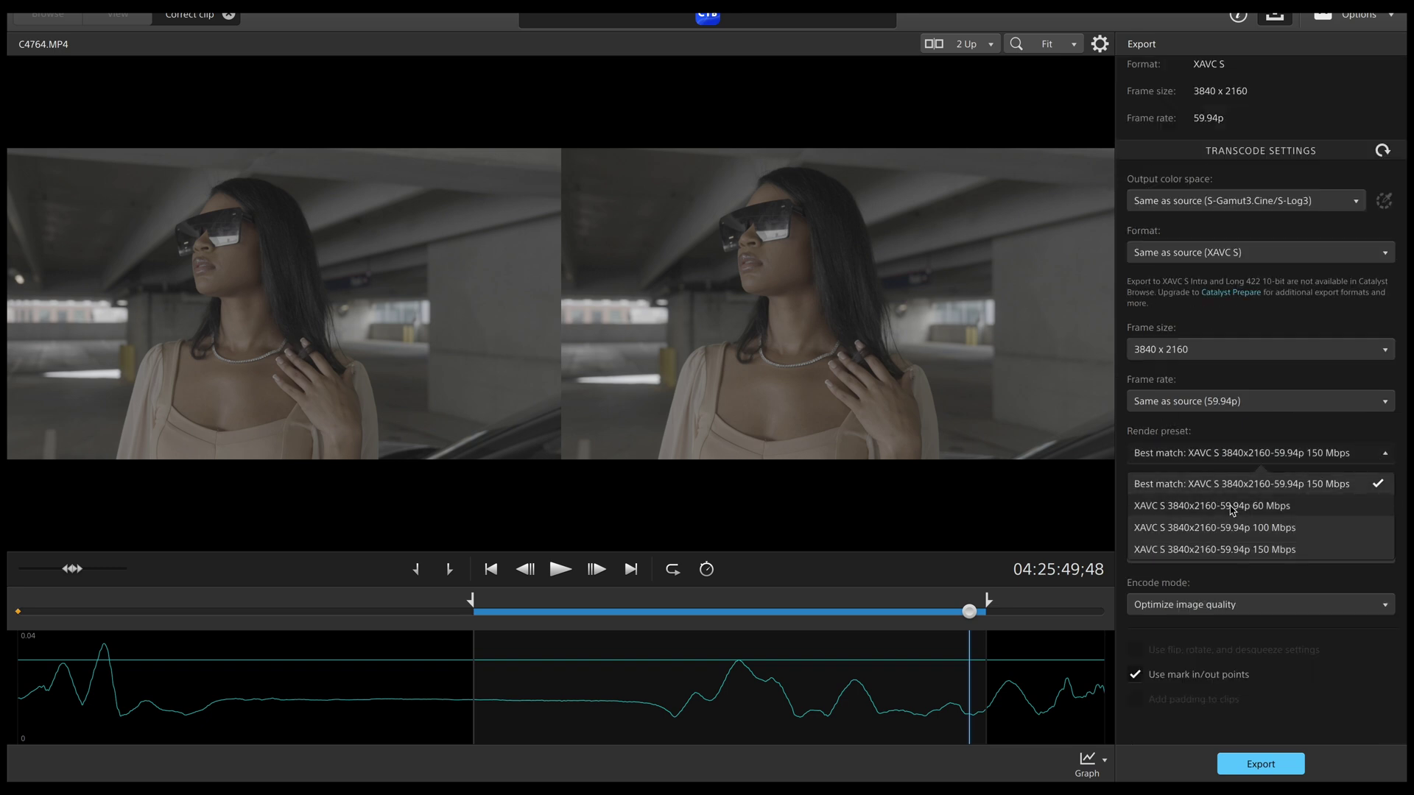
pyautogui.click(1303, 511)
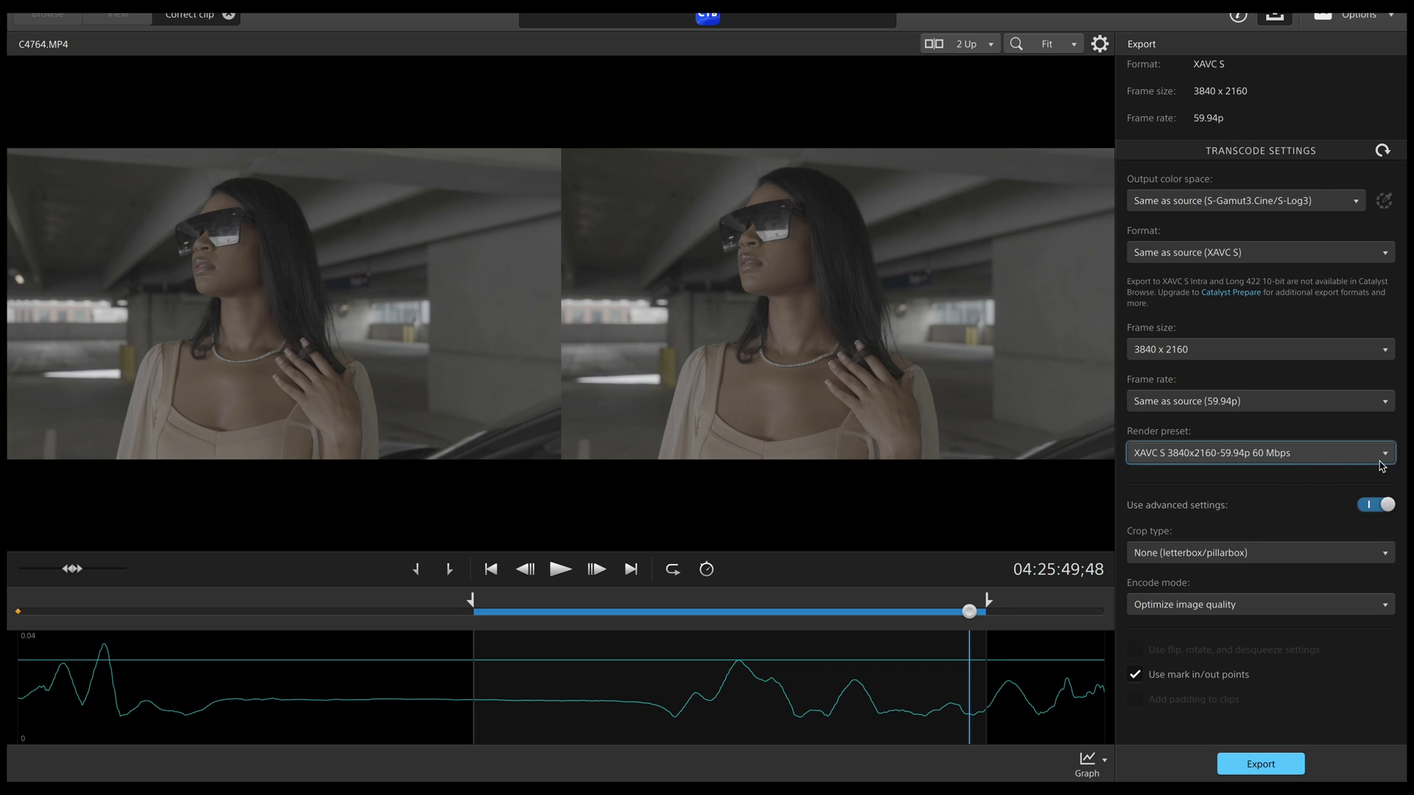
pyautogui.click(1387, 458)
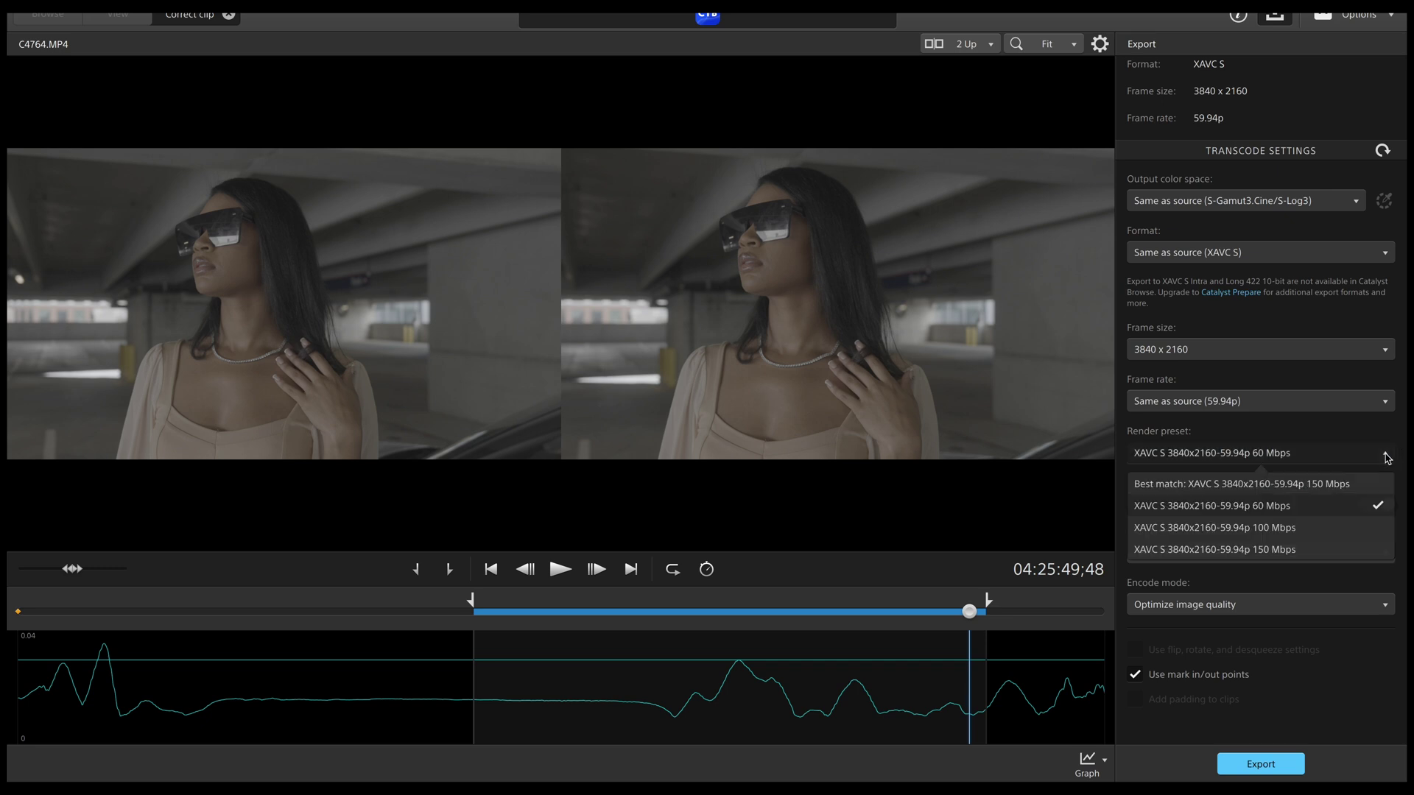
pyautogui.click(1284, 552)
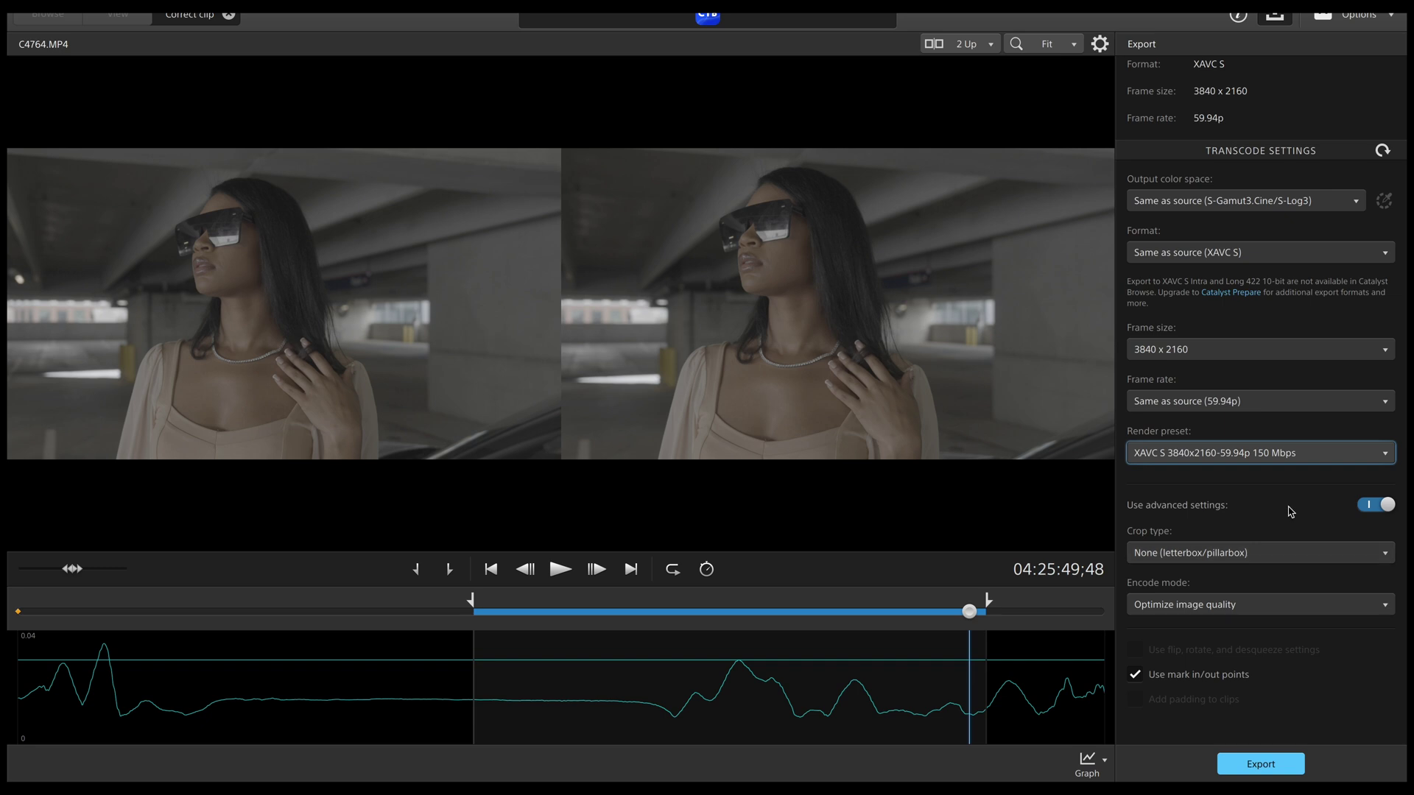
pyautogui.click(1260, 764)
pyautogui.click(1216, 684)
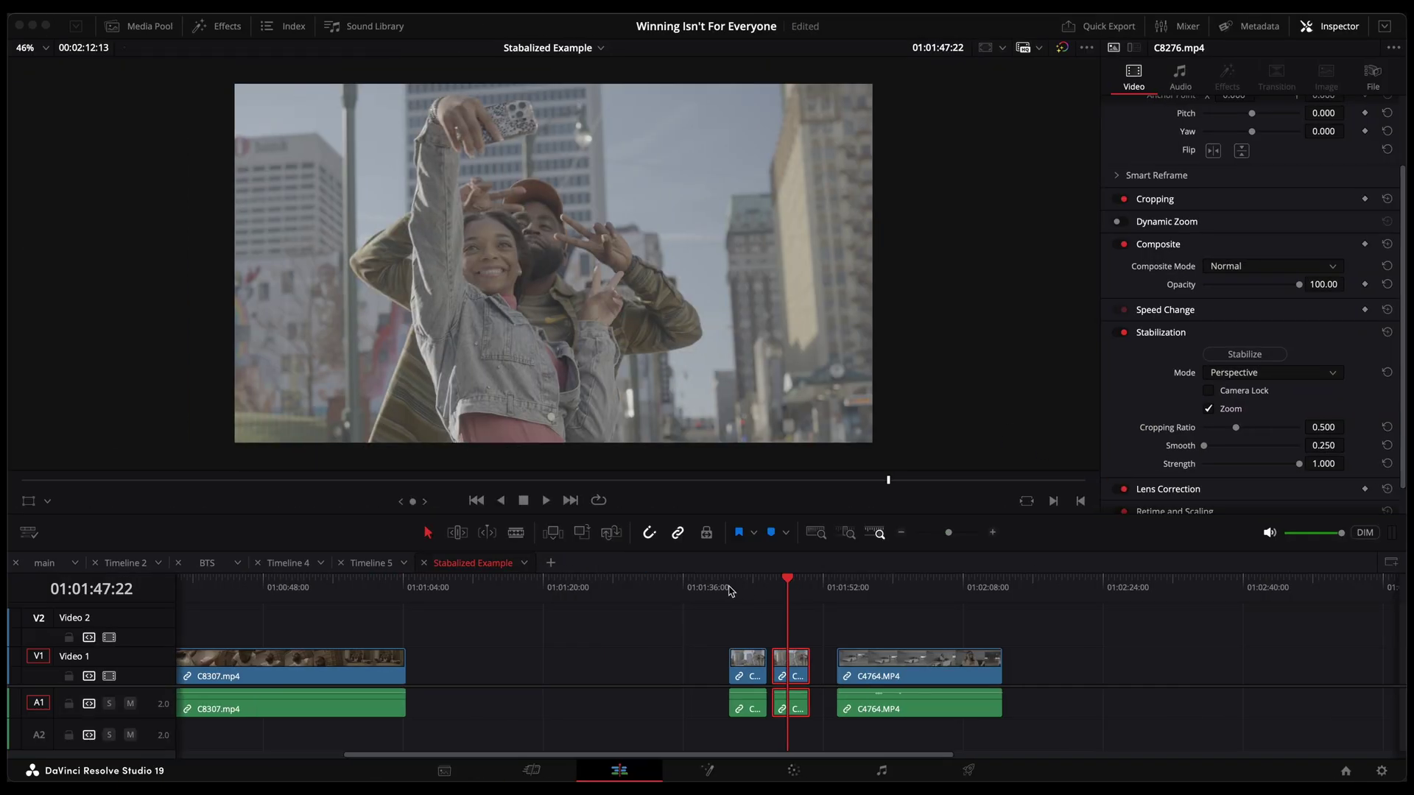
pyautogui.click(728, 591)
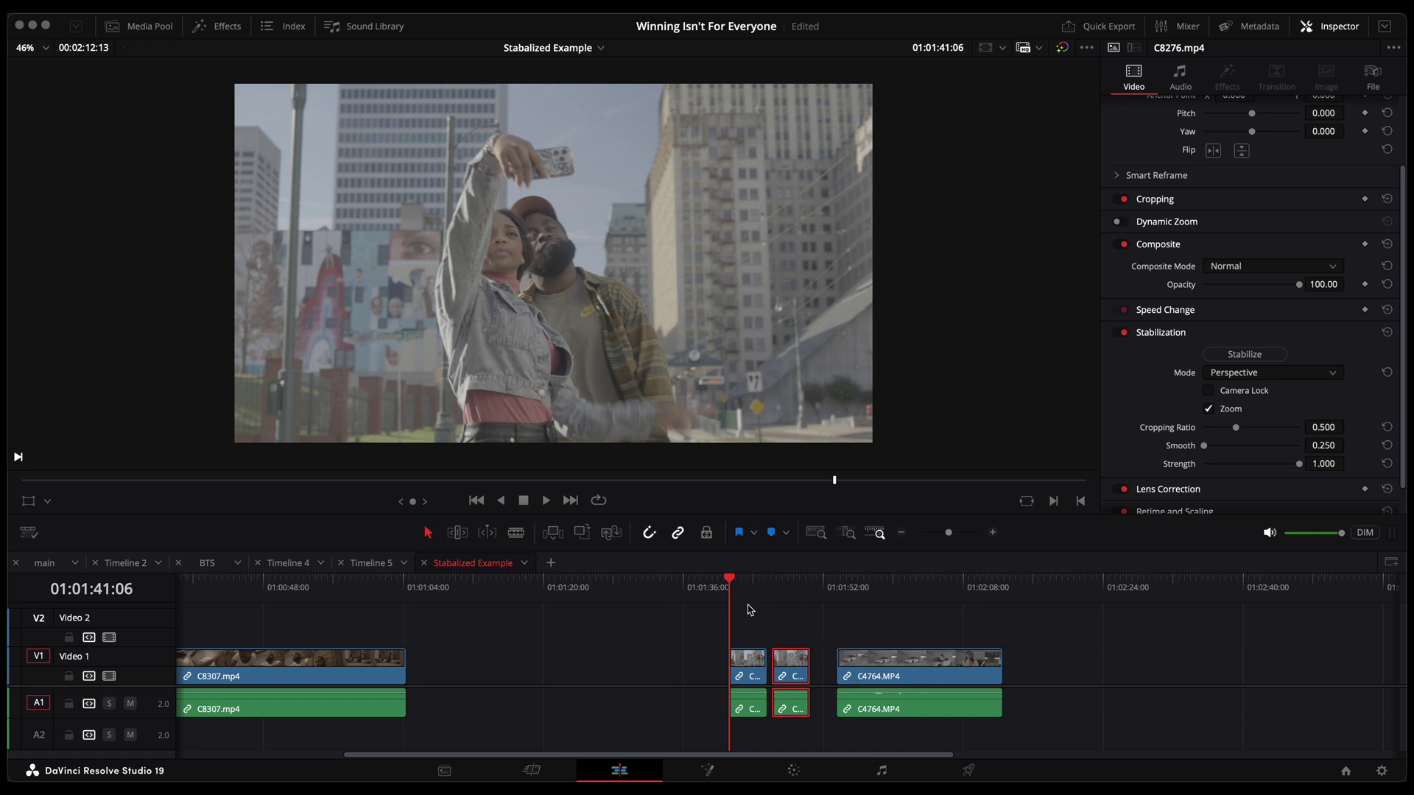
pyautogui.press('space')
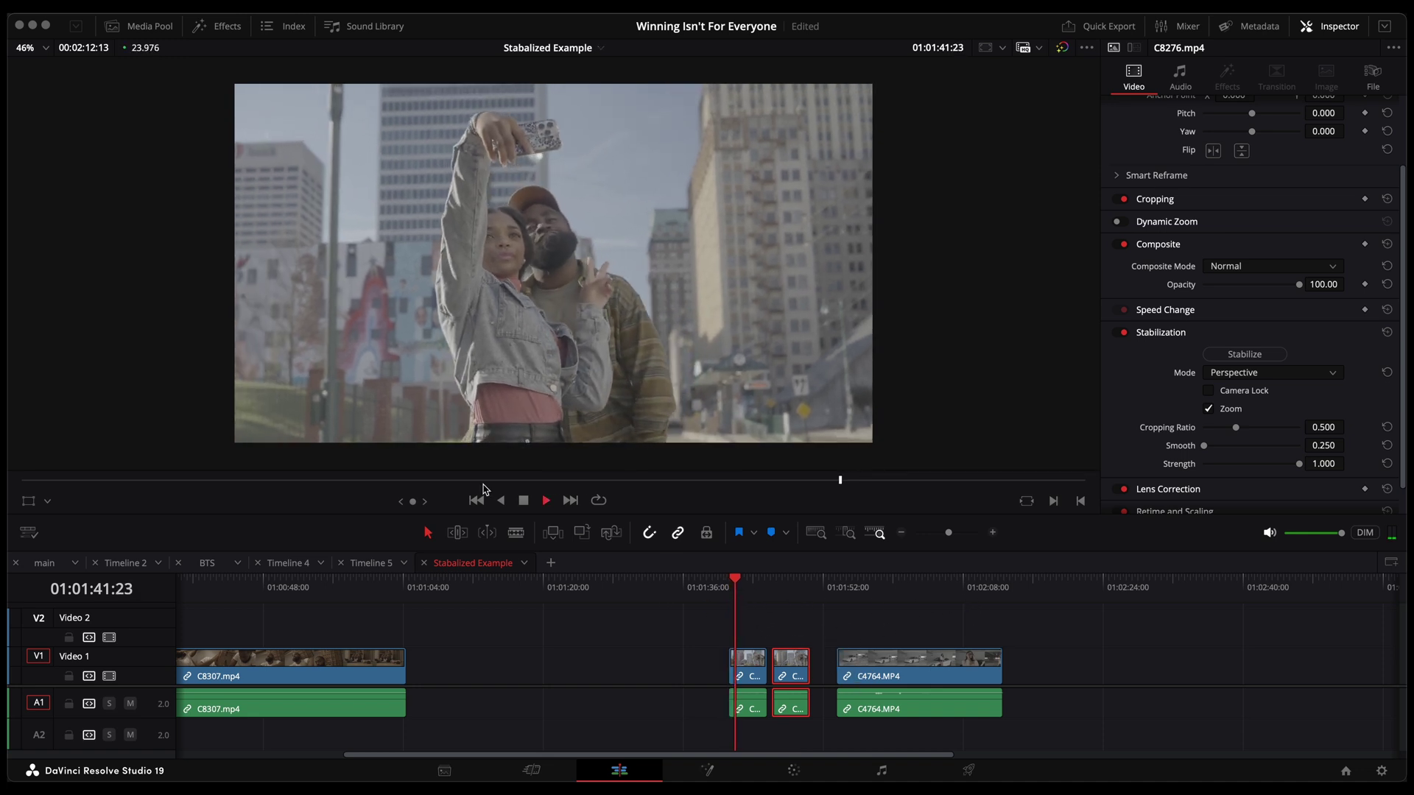
pyautogui.press('space')
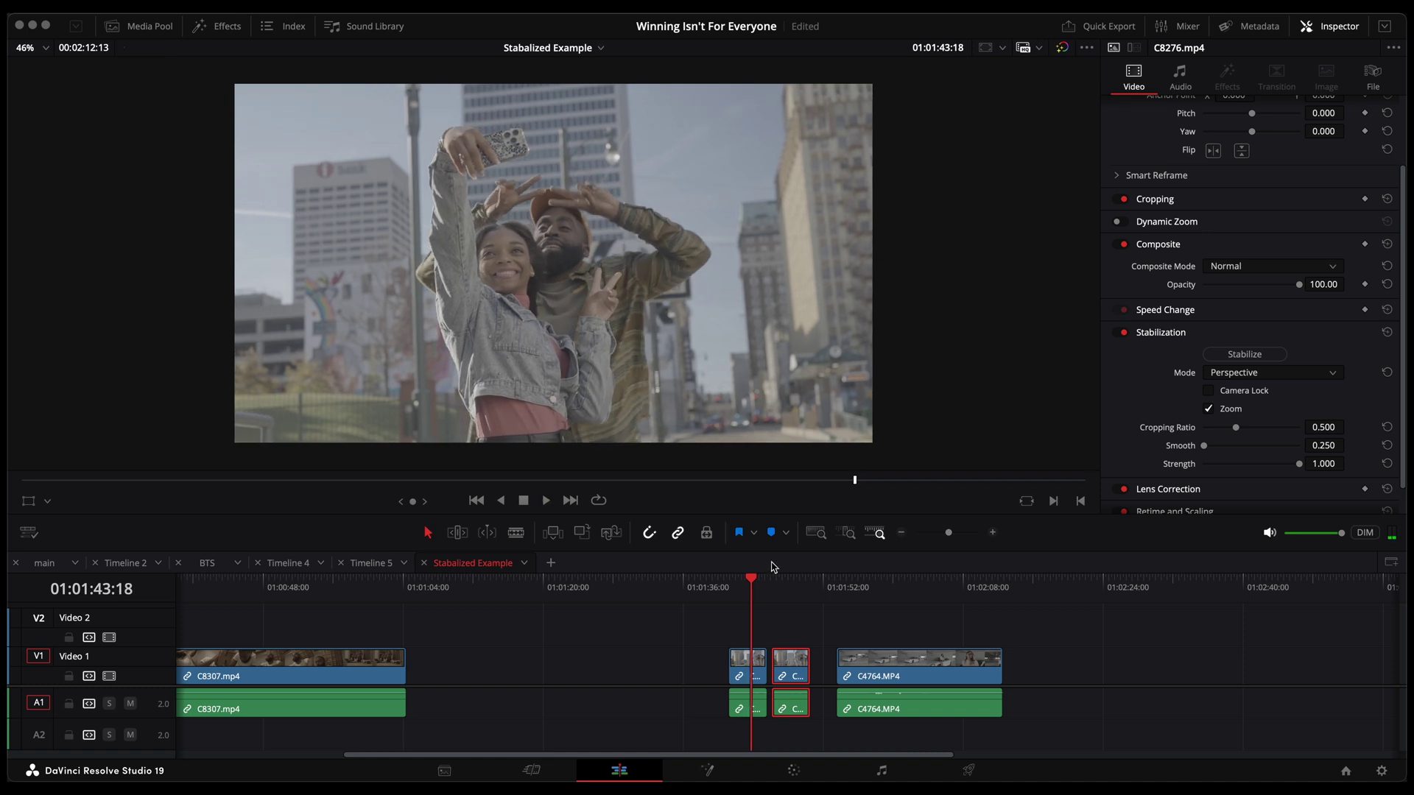
pyautogui.click(775, 589)
pyautogui.press('space')
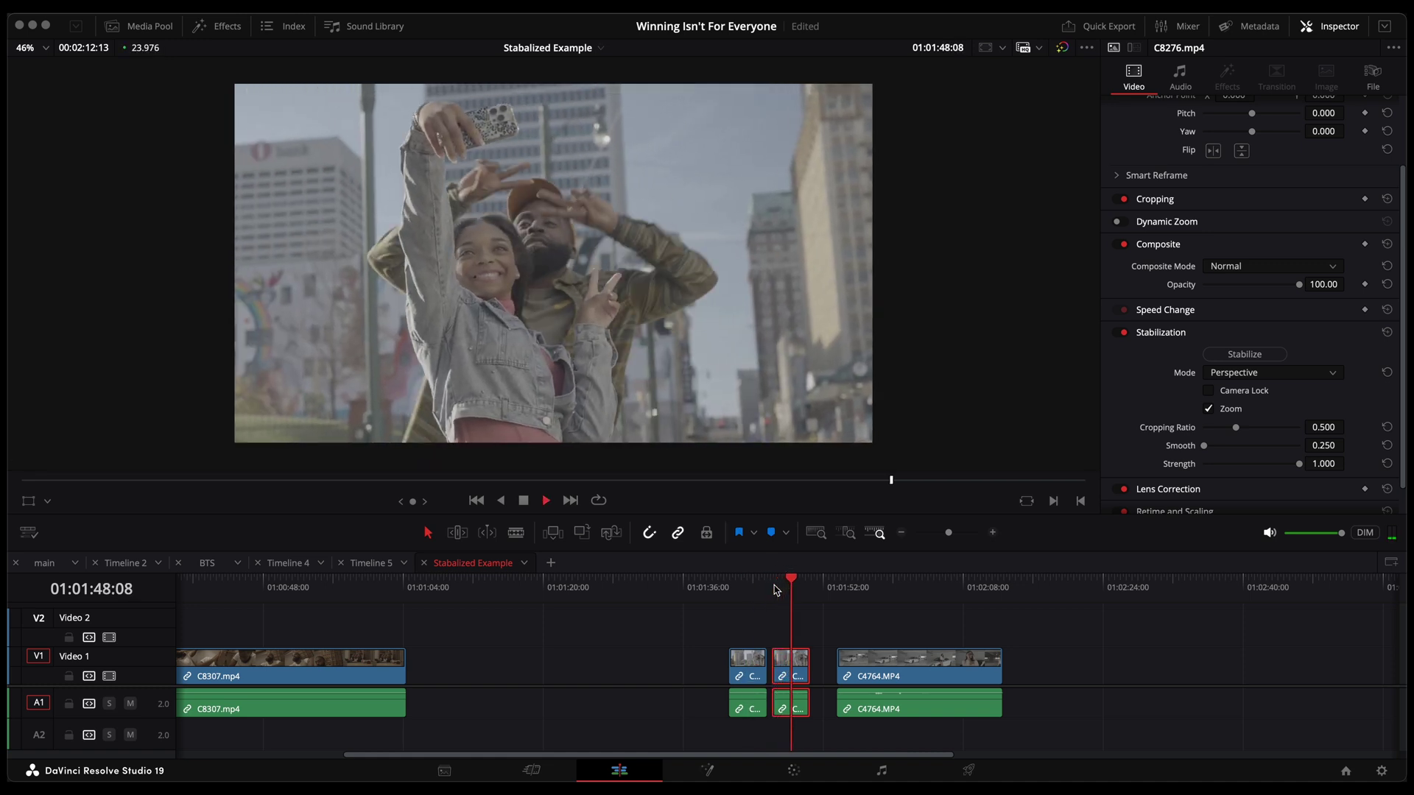
pyautogui.press('space')
pyautogui.click(729, 590)
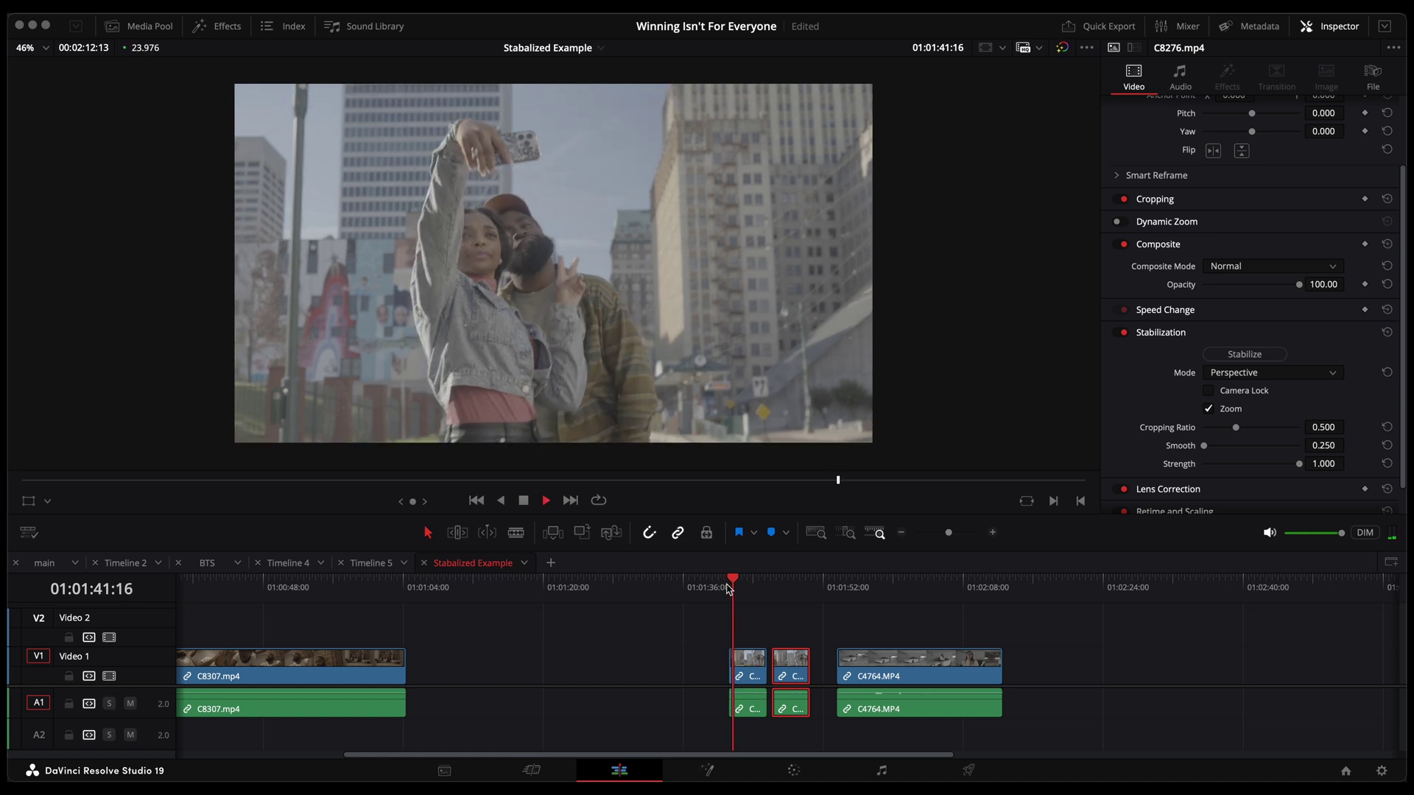
pyautogui.click(729, 589)
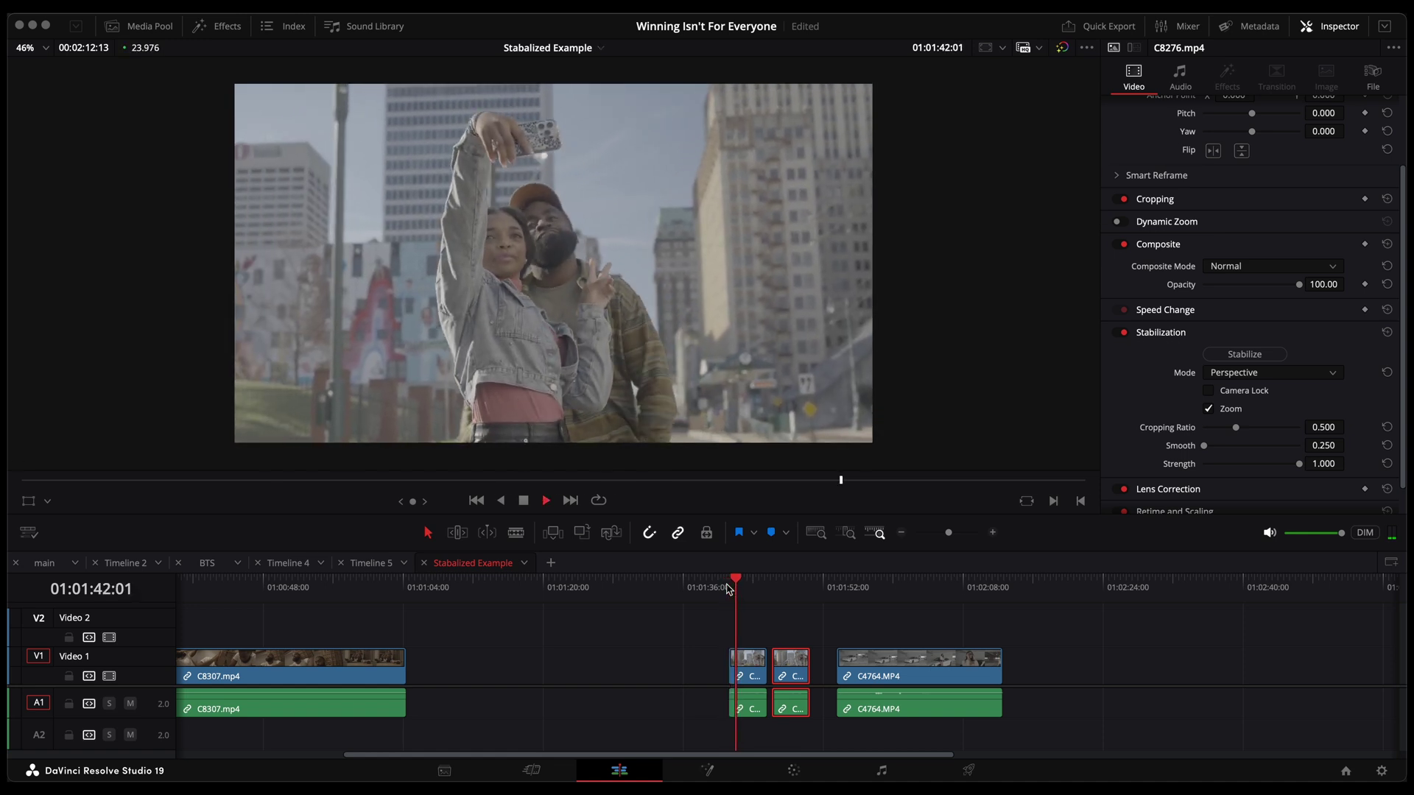
pyautogui.click(729, 589)
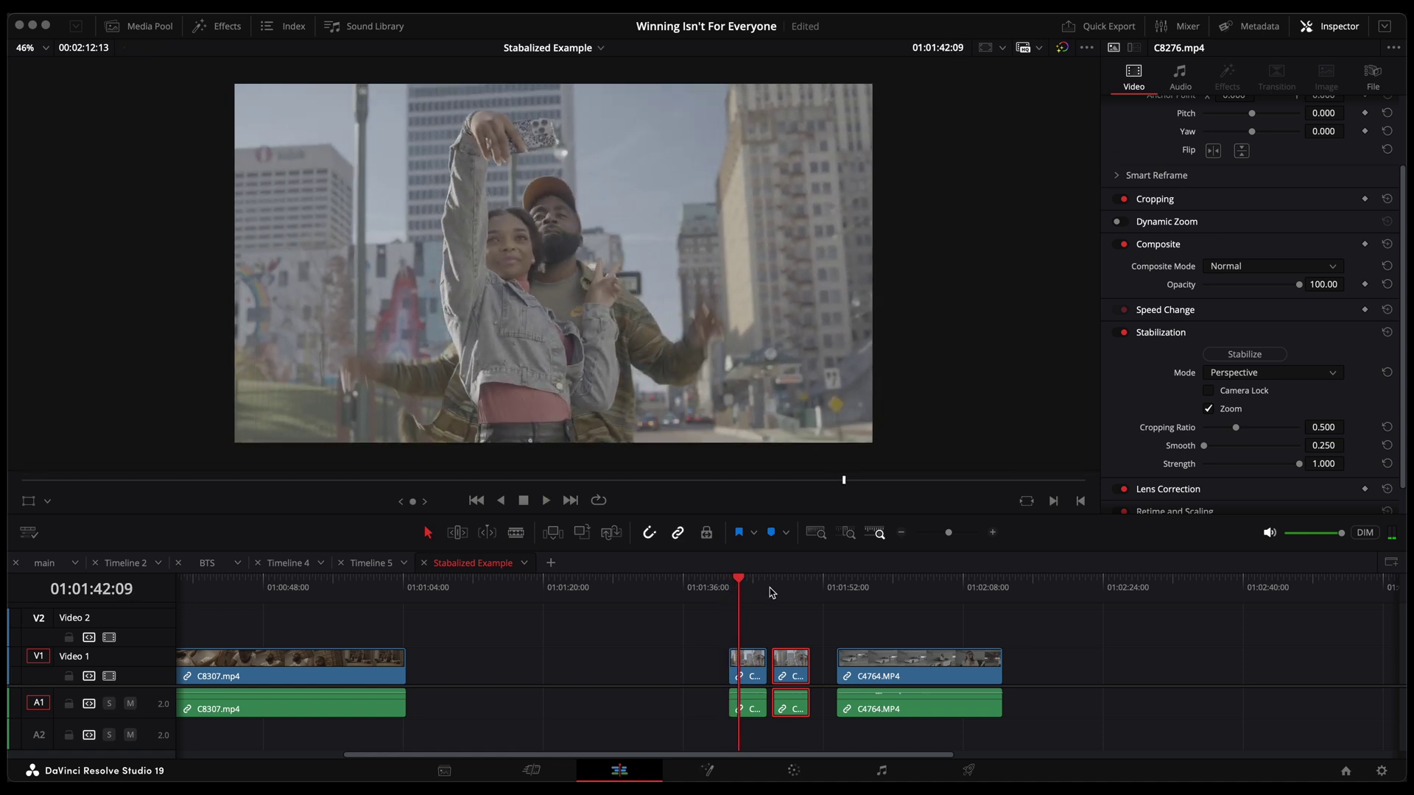
pyautogui.click(771, 589)
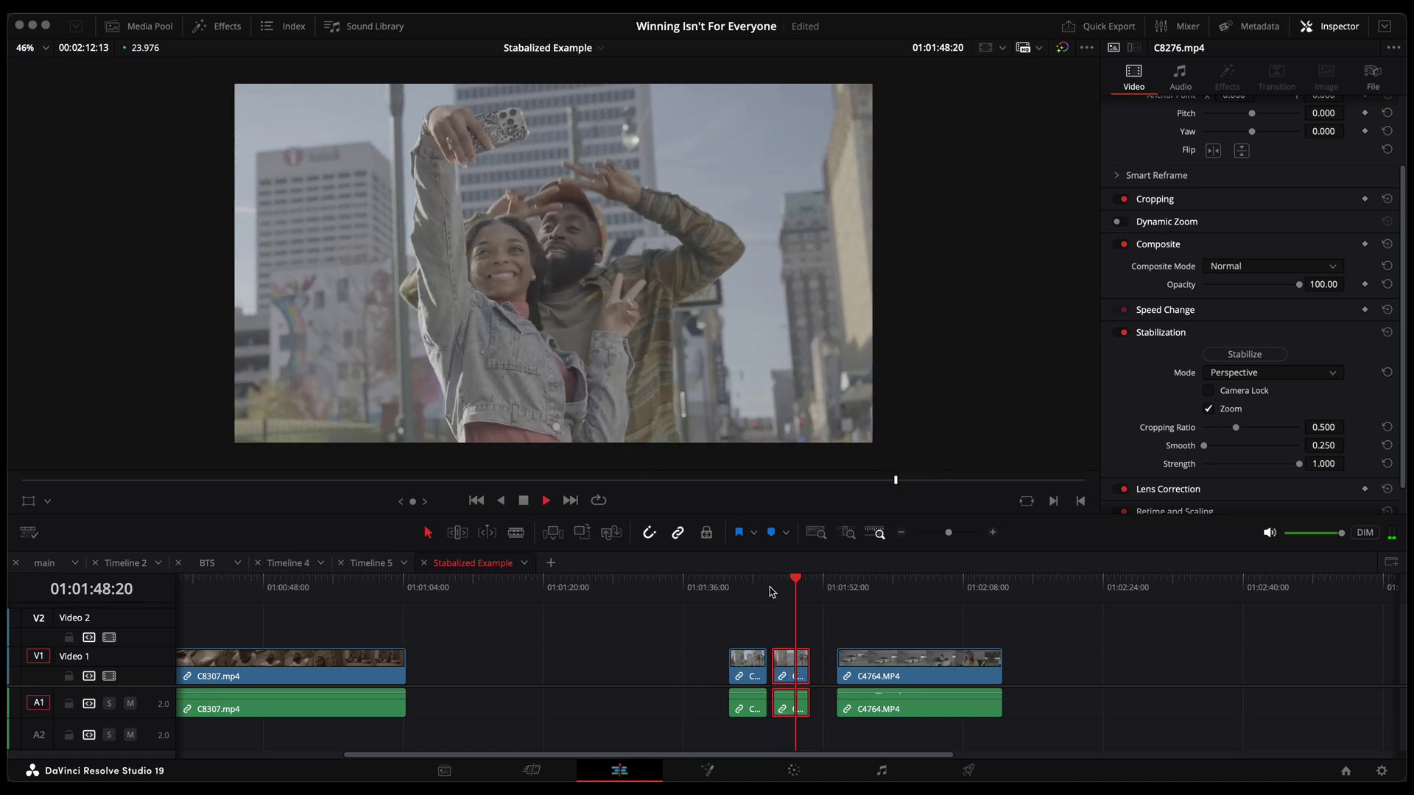
pyautogui.press('space')
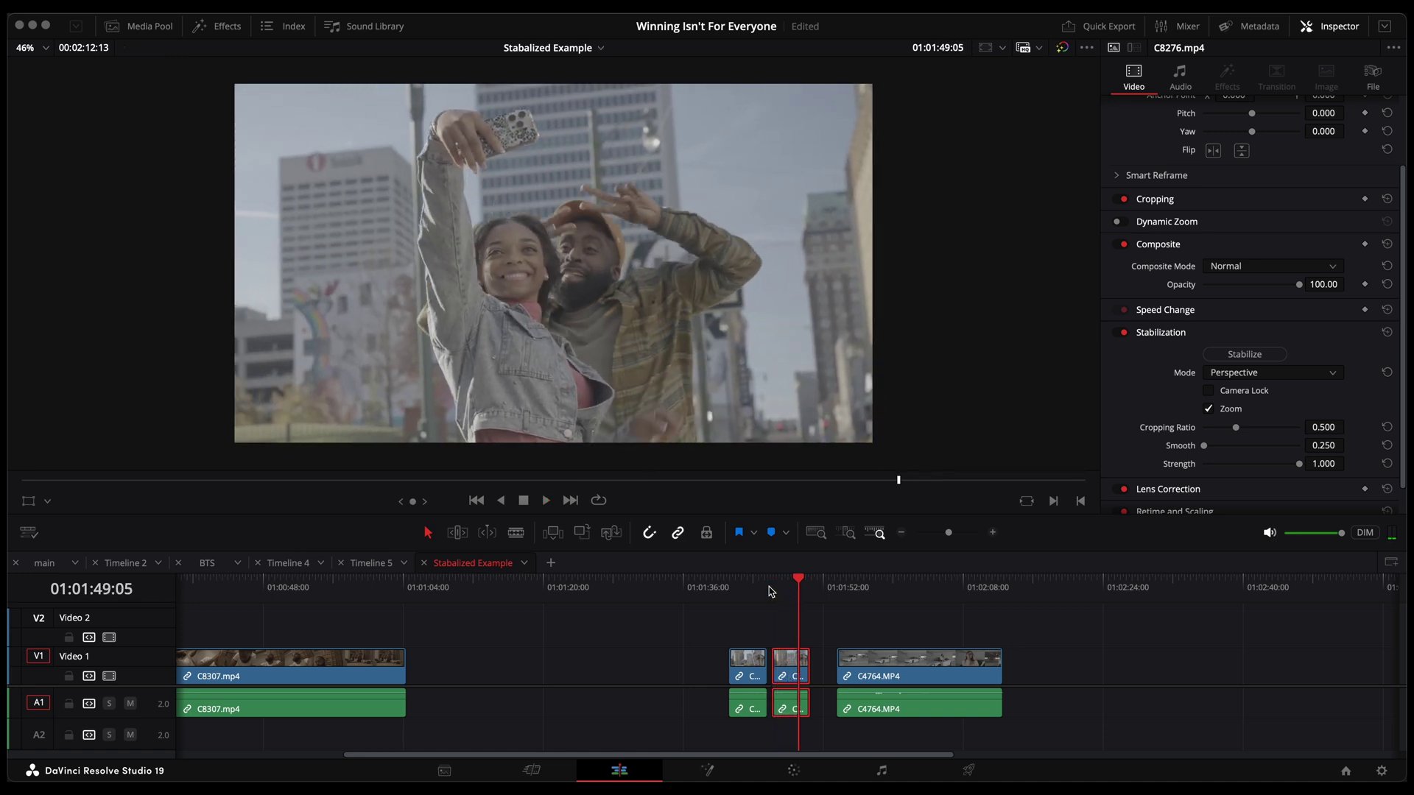
pyautogui.click(728, 591)
pyautogui.press('space')
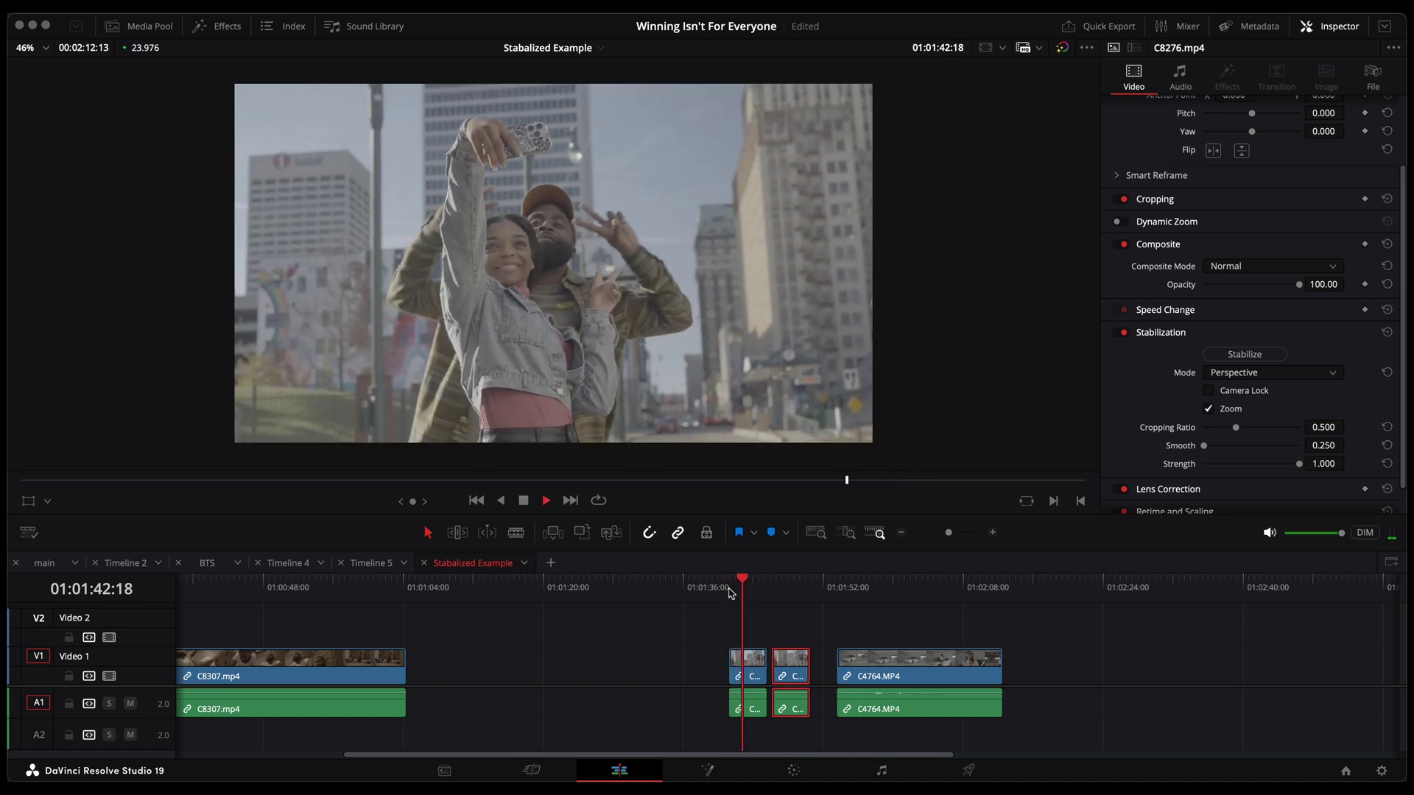
pyautogui.click(773, 586)
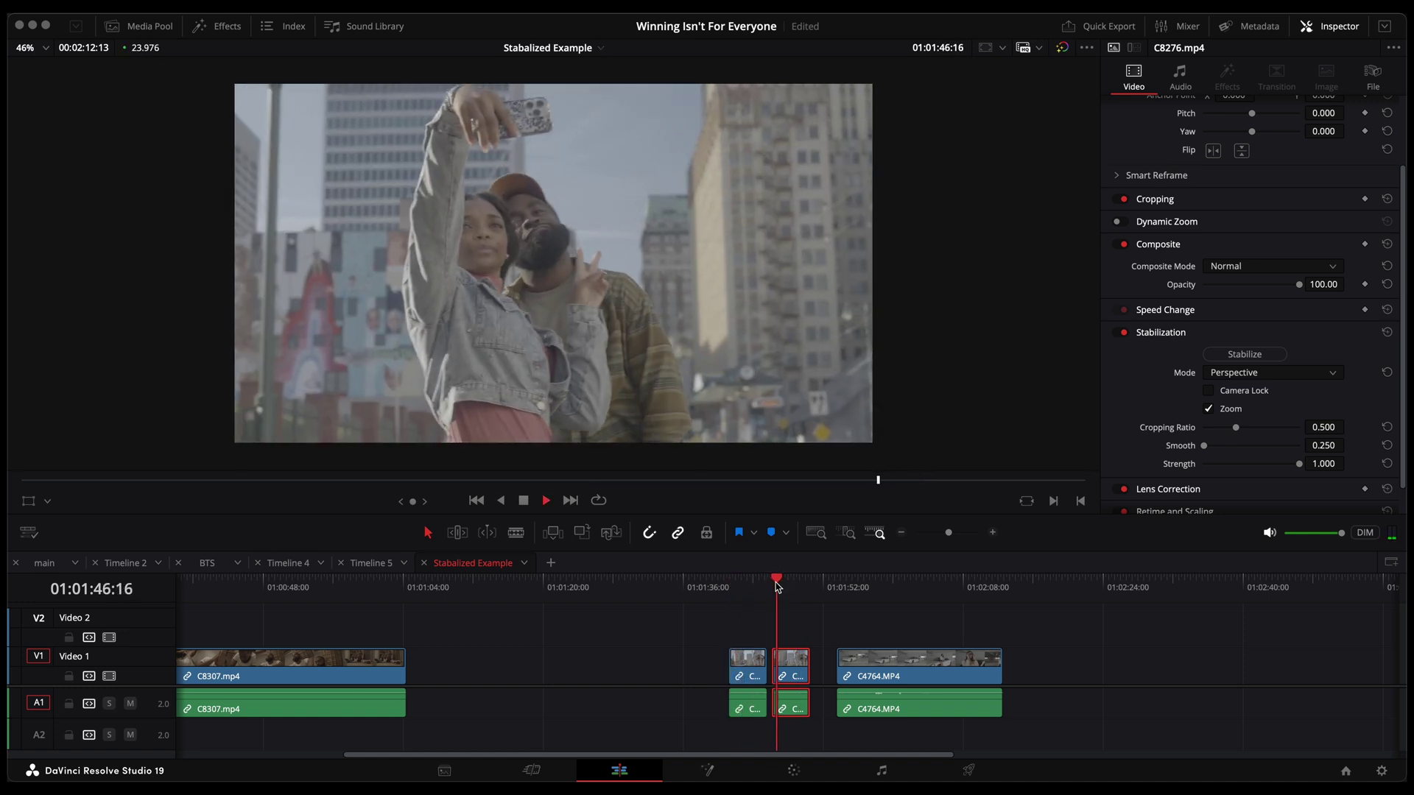
pyautogui.click(729, 585)
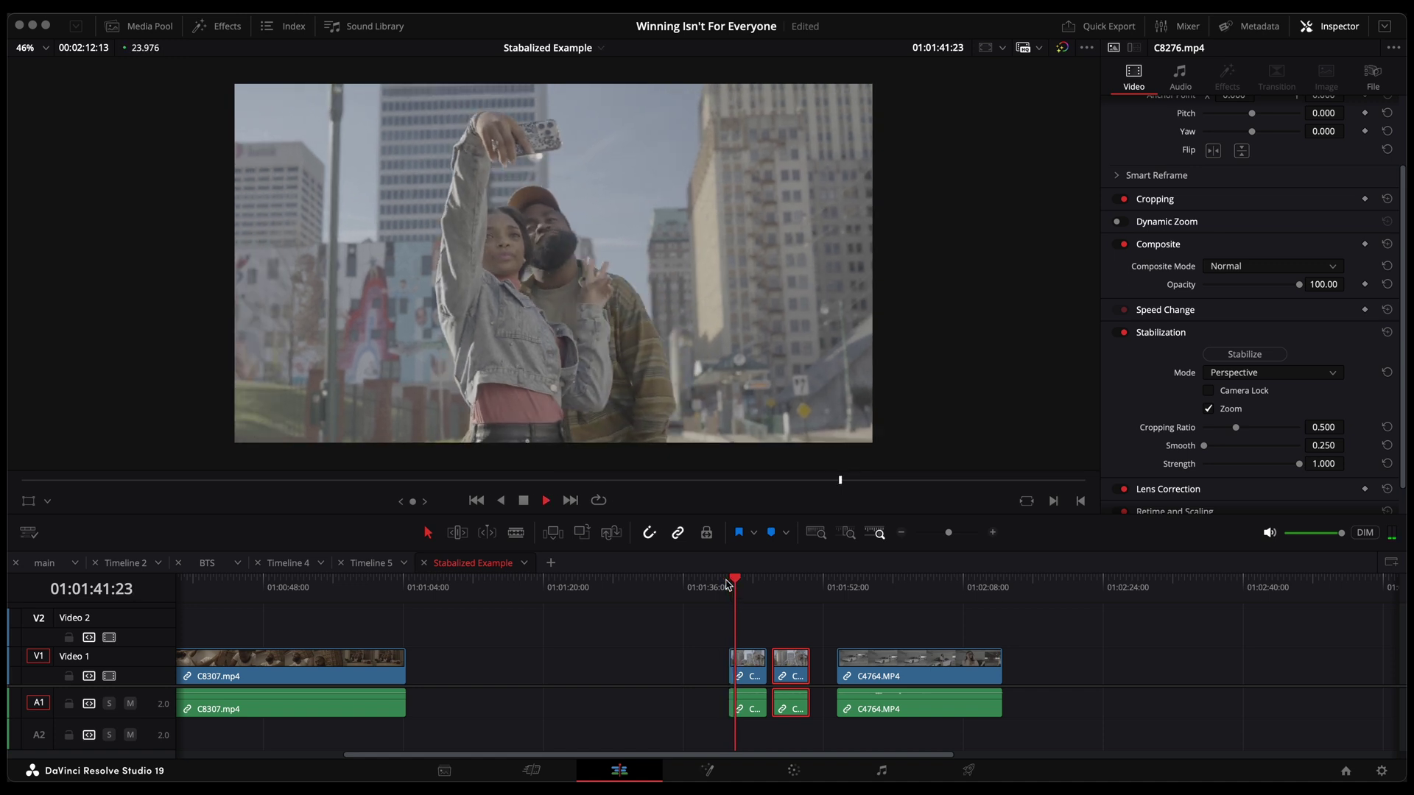
pyautogui.click(772, 586)
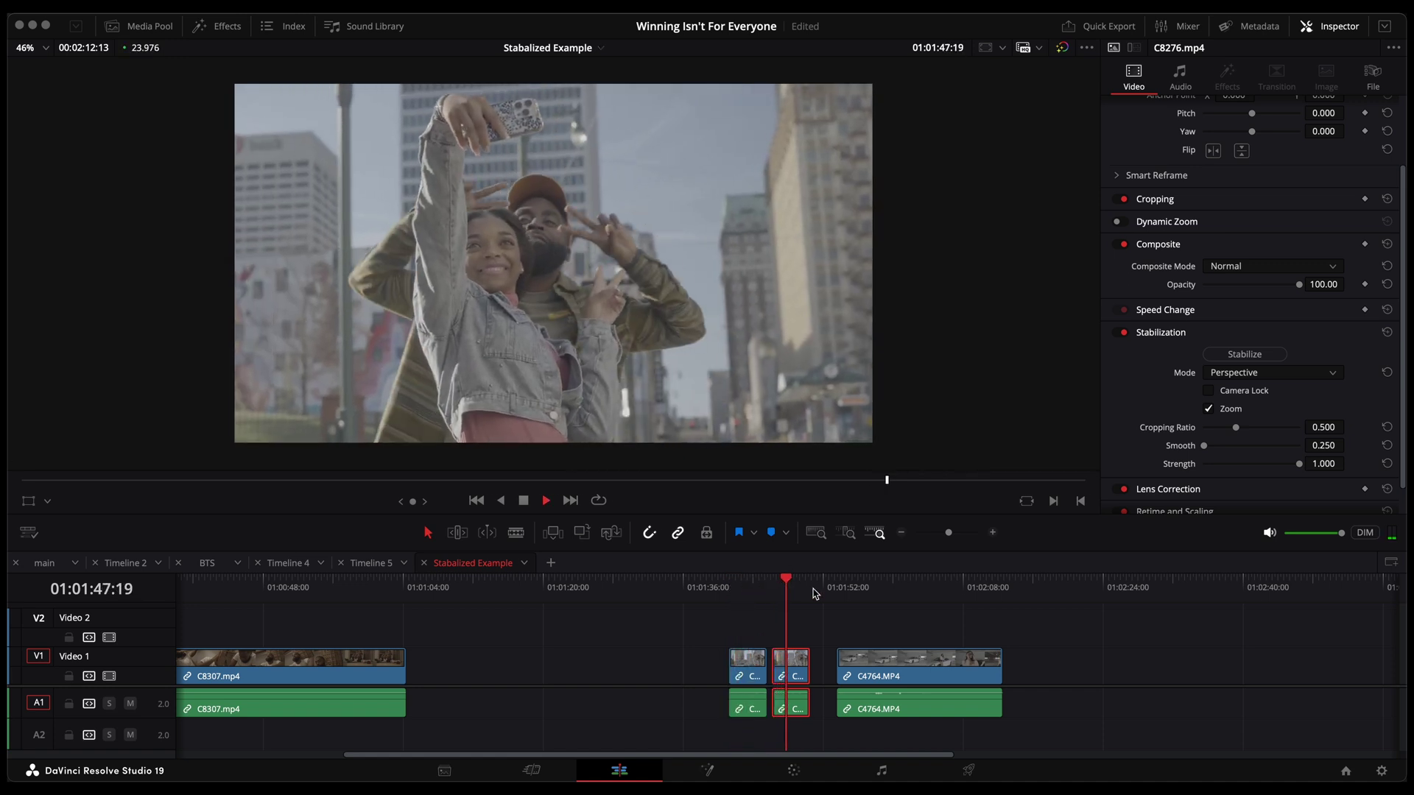
# Scrub through the C4764.MP4 parking-garage clip on the Stabalized Example timeline
pyautogui.click(840, 588)
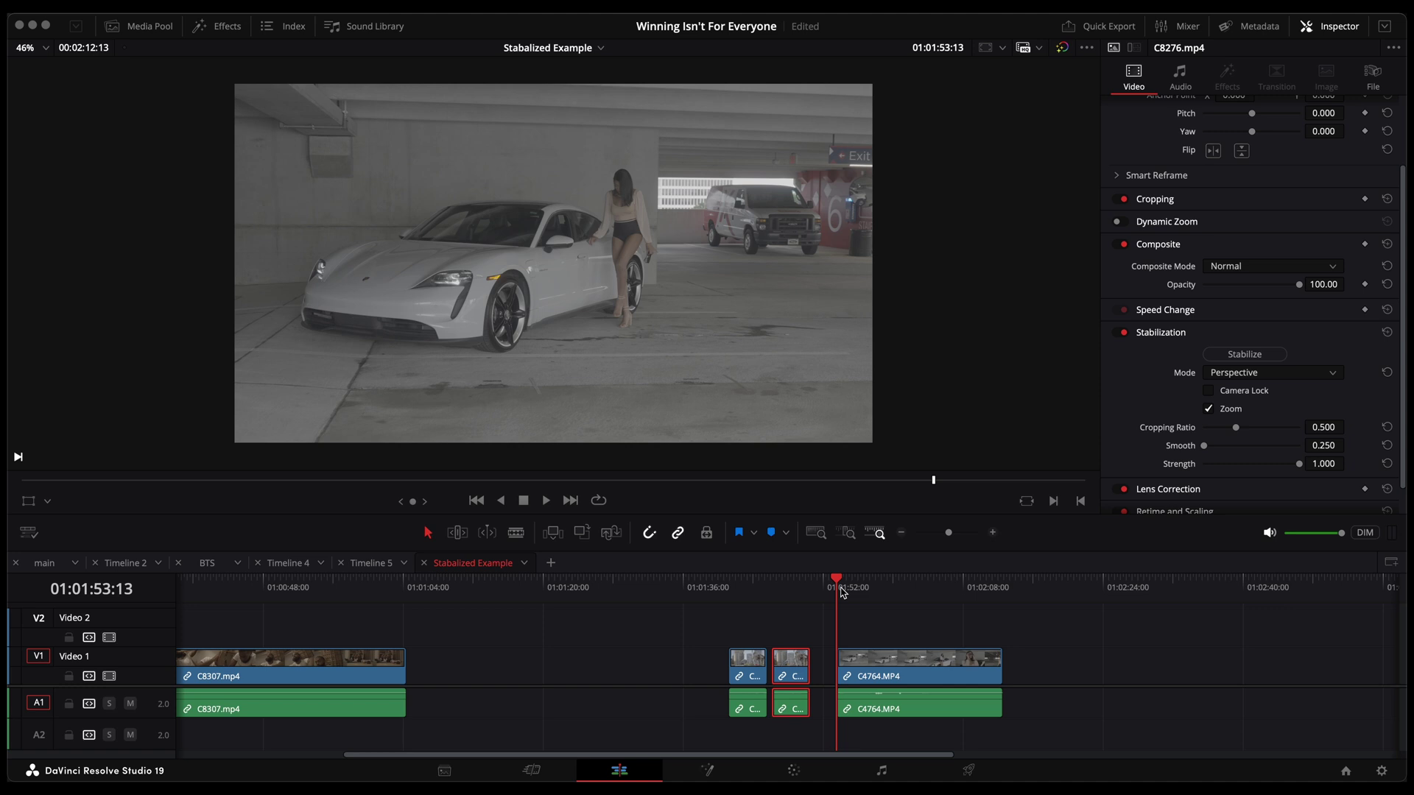
pyautogui.moveTo(843, 589); pyautogui.dragTo(934, 593)
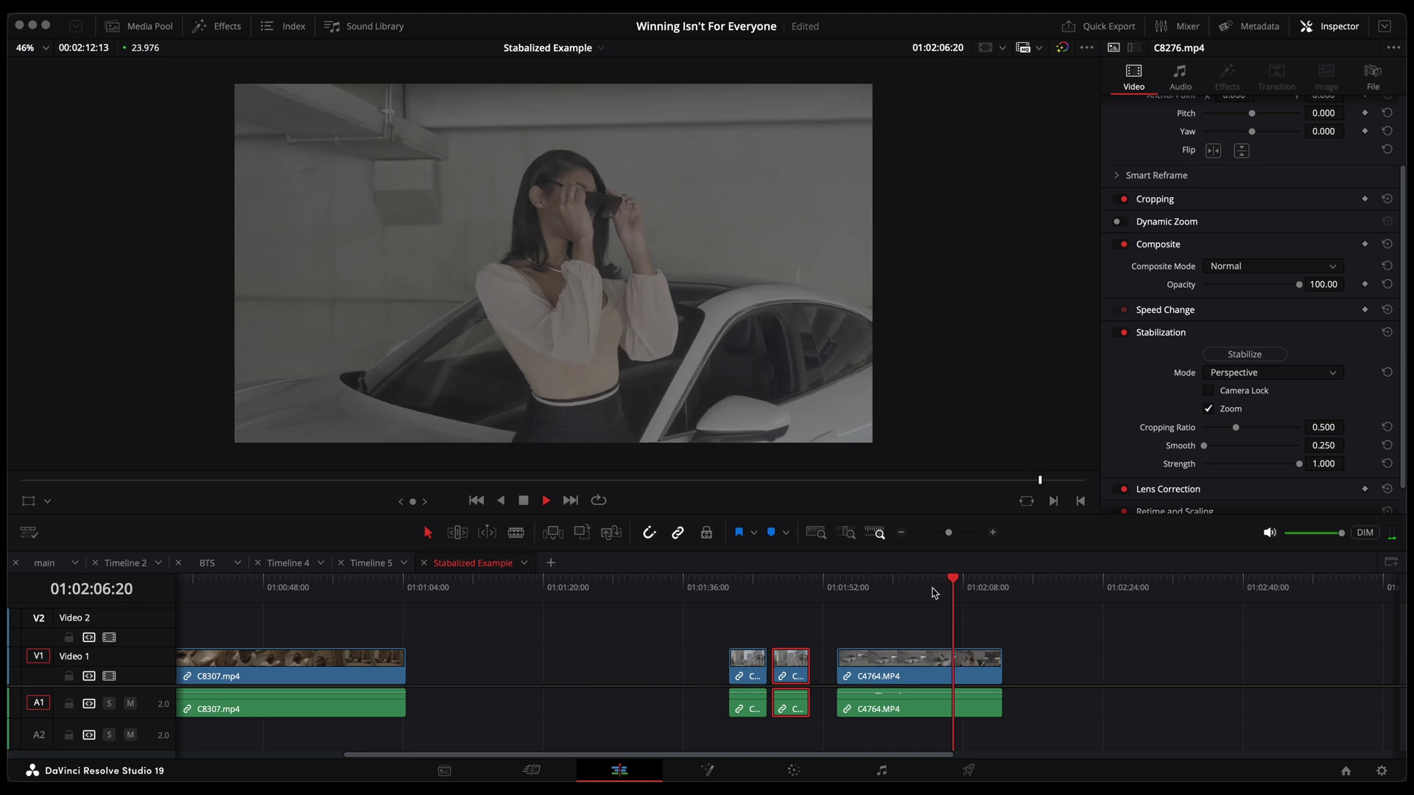
pyautogui.moveTo(907, 590); pyautogui.dragTo(910, 596)
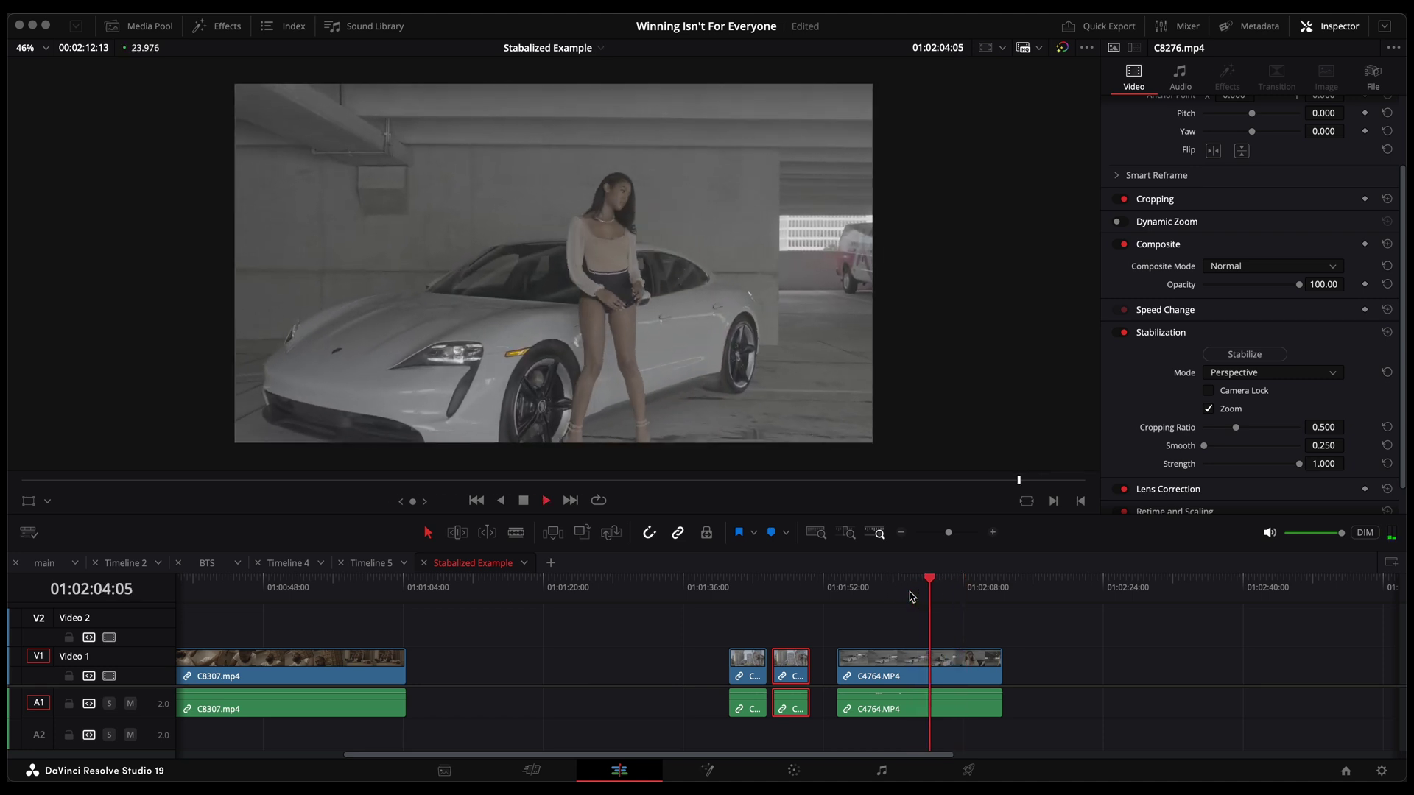
pyautogui.press('super+Tab')
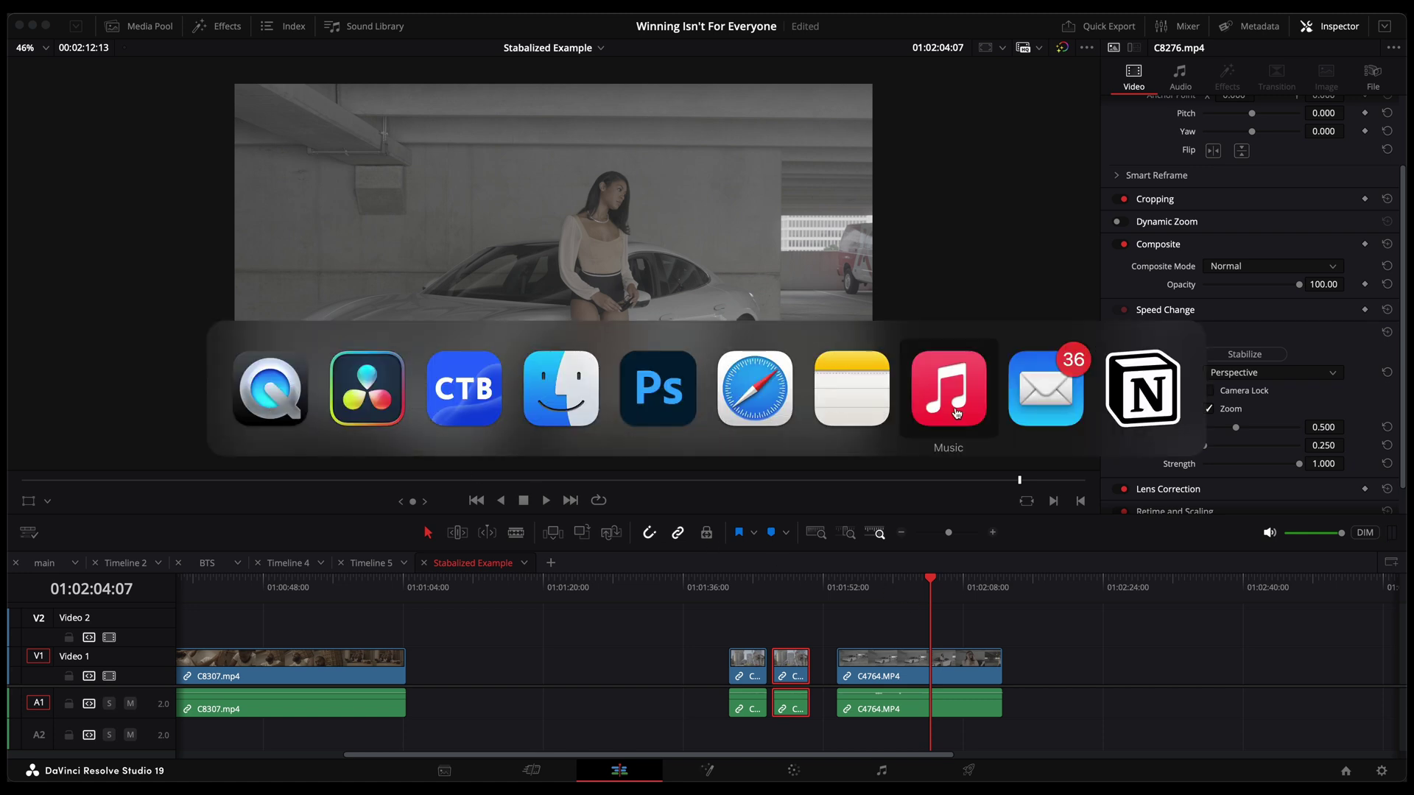
# Drag the stabilized C4764.mp4 onto track V1 after the original, then play the timeline
pyautogui.press('super+Tab')
pyautogui.click(445, 403)
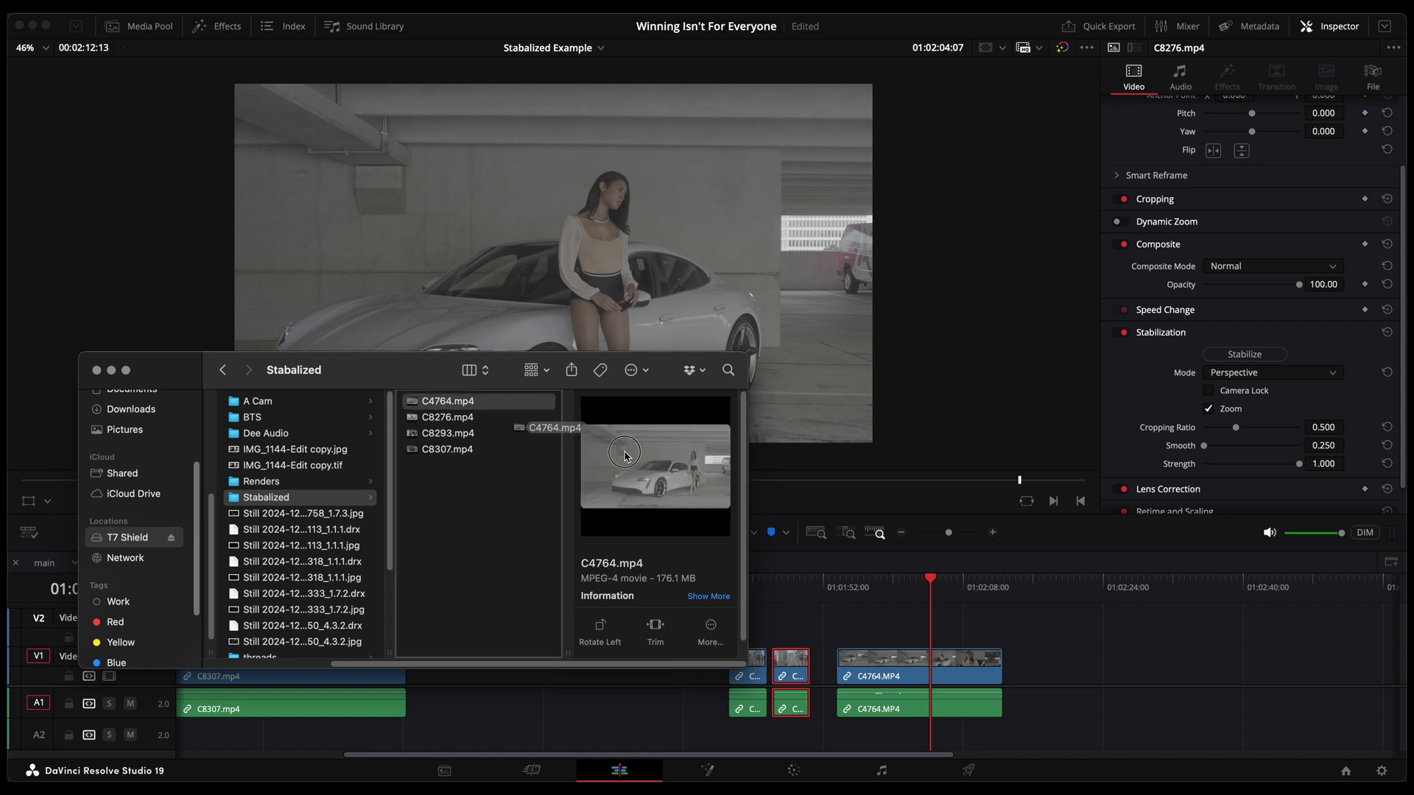
pyautogui.moveTo(785, 513); pyautogui.dragTo(1075, 636)
pyautogui.moveTo(874, 593); pyautogui.dragTo(900, 611)
pyautogui.press('space')
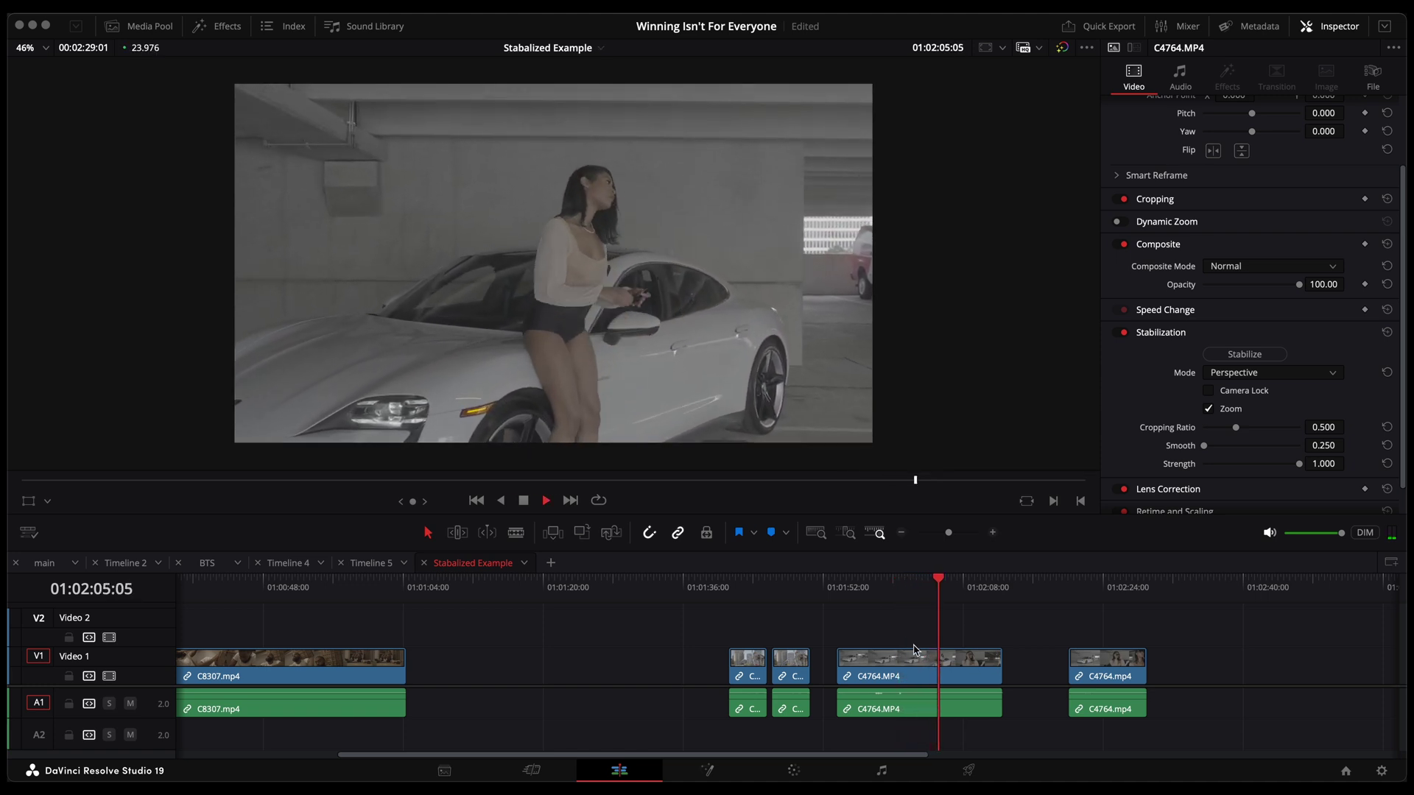
# Stop playback and set the original C4764.MP4 clip's audio volume to -100
pyautogui.press('space')
pyautogui.hotkey('shift', 'v')
pyautogui.click(1179, 79)
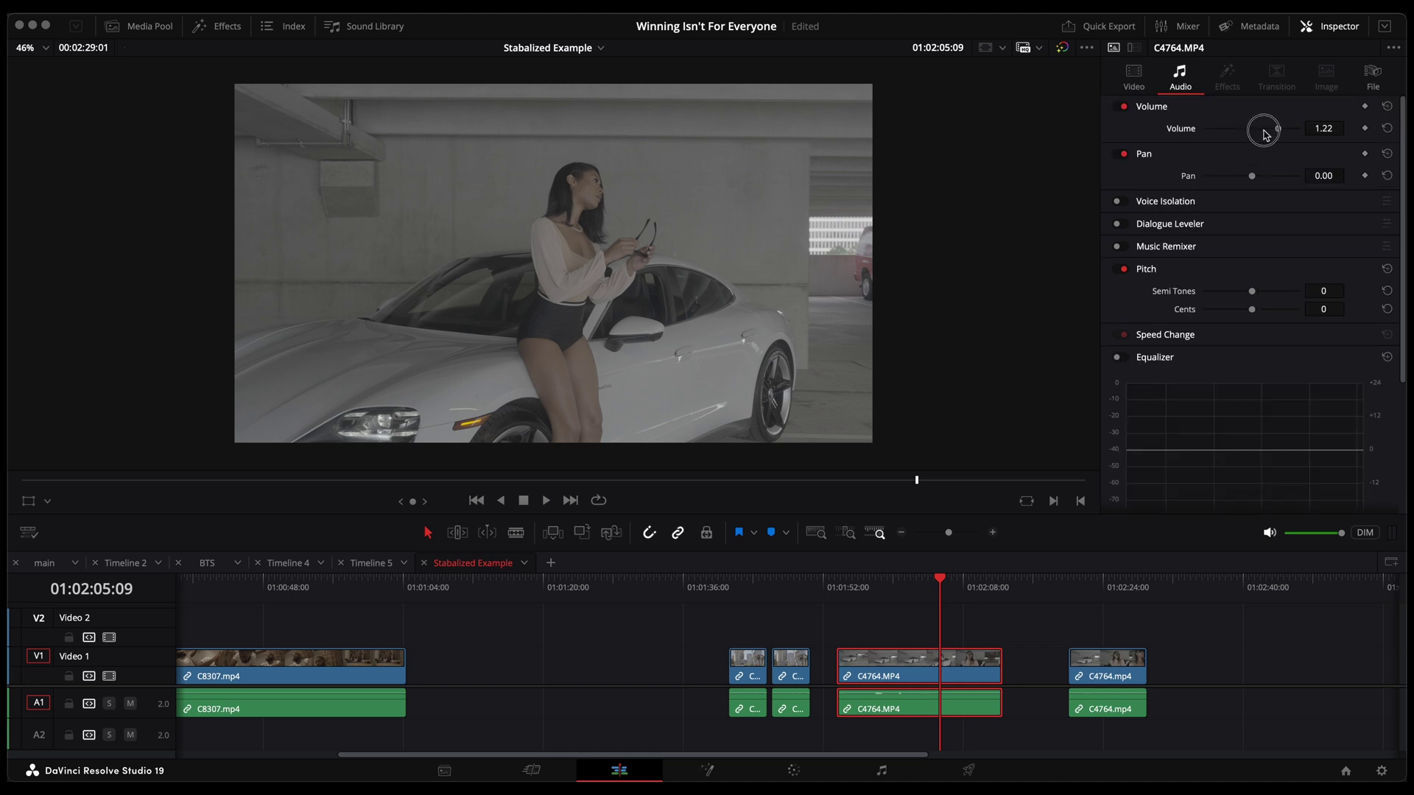
pyautogui.moveTo(1210, 135); pyautogui.dragTo(1129, 751)
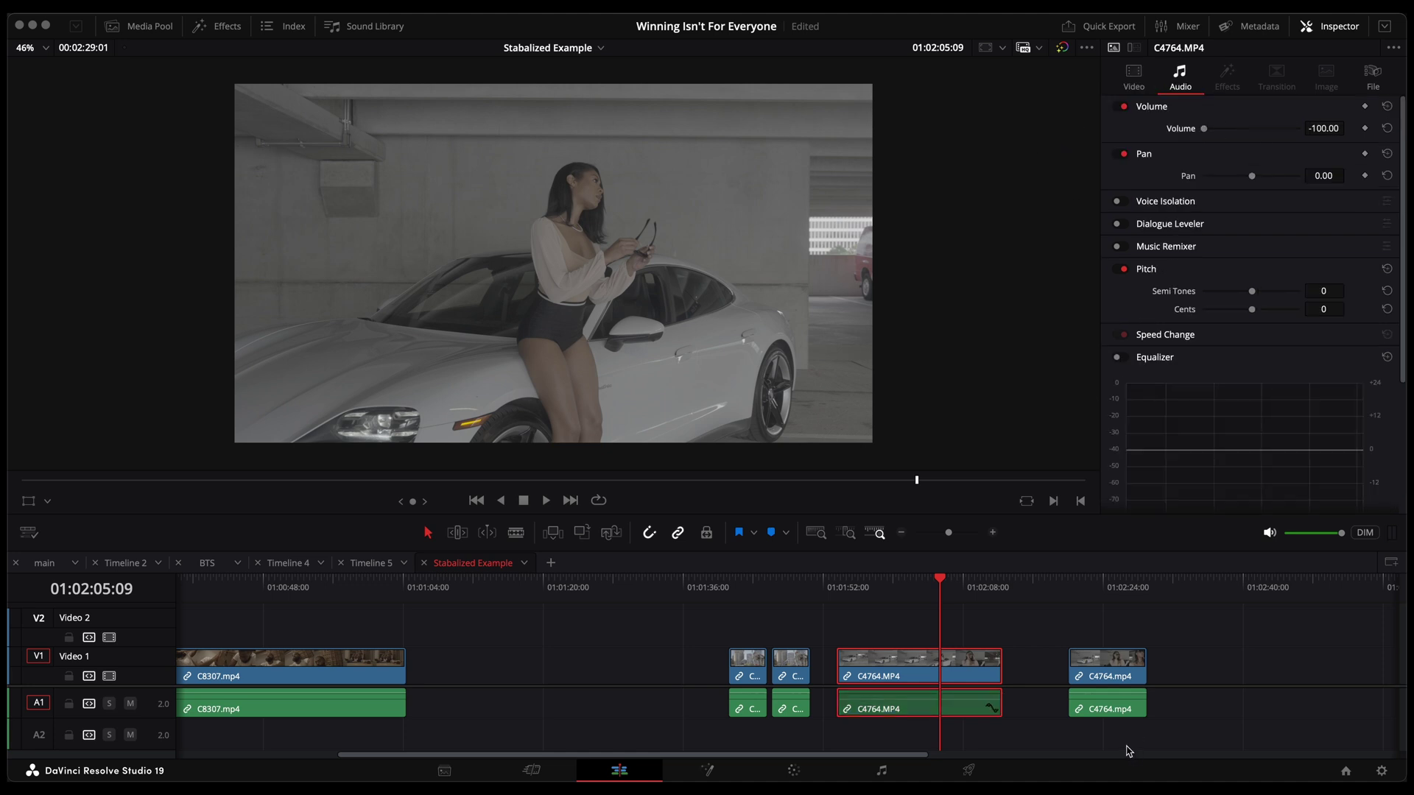
# Set the stabilized C4764.MP4 clip's volume to -100, then play it from its start
pyautogui.click(1070, 589)
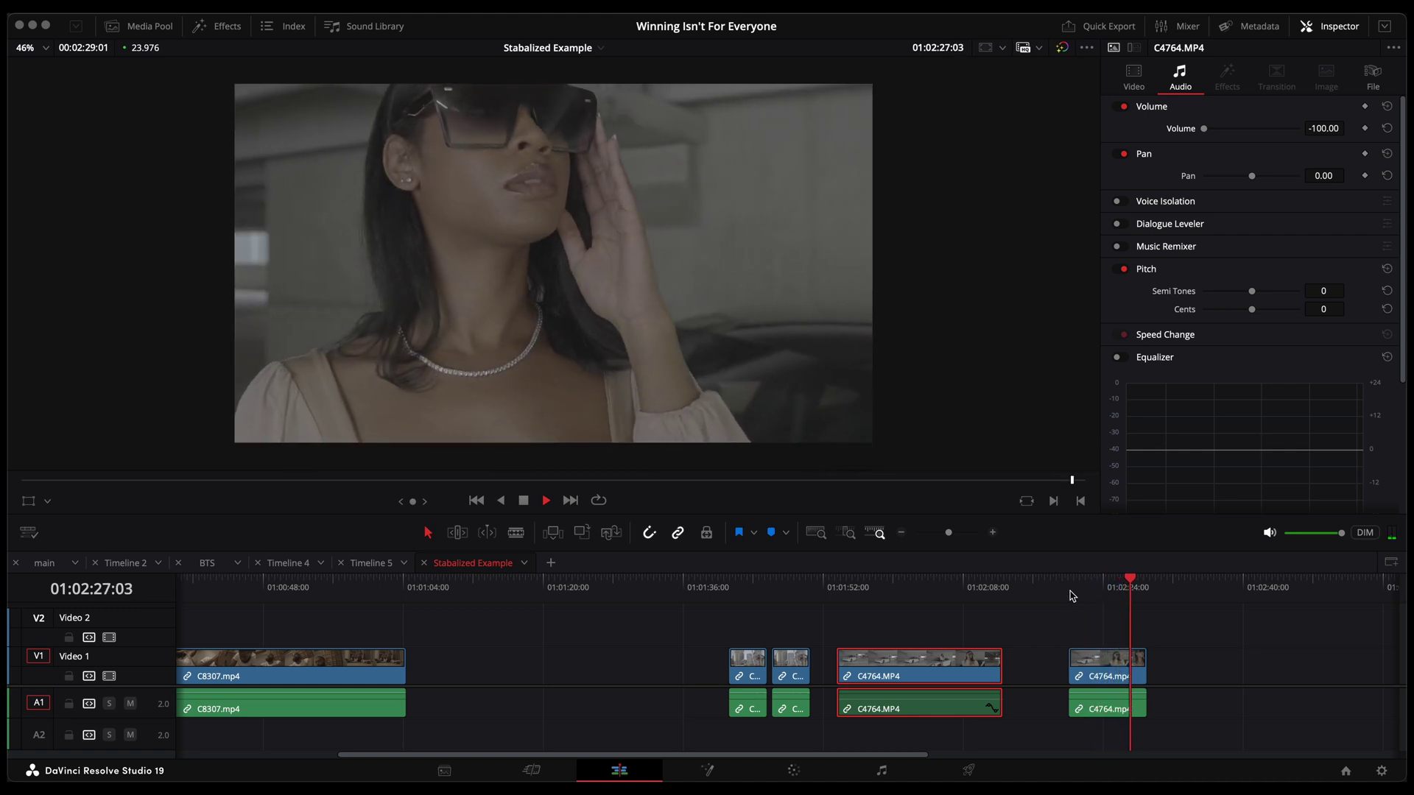
pyautogui.click(1137, 691)
pyautogui.press('space')
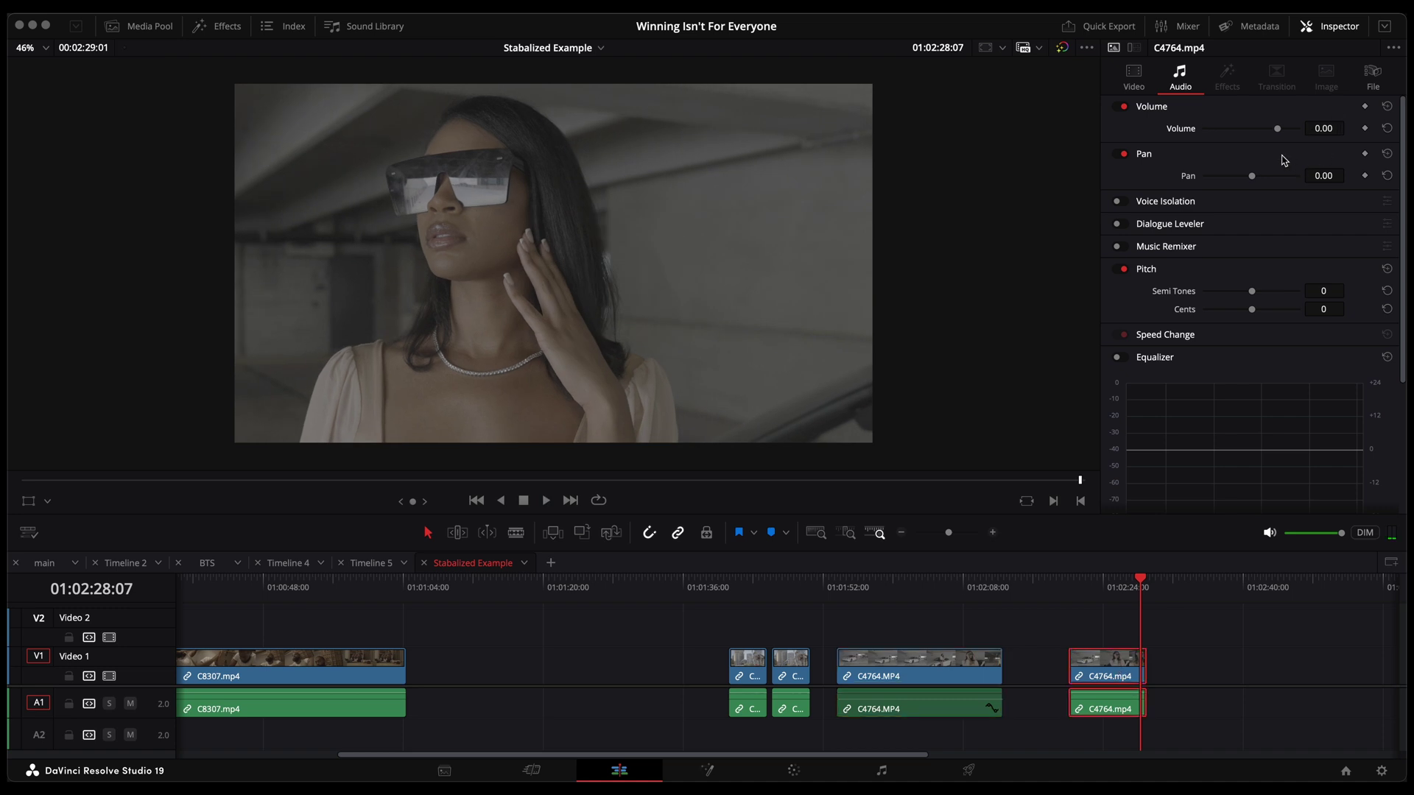
pyautogui.moveTo(1256, 132); pyautogui.dragTo(1171, 131)
pyautogui.click(1073, 589)
pyautogui.press('space')
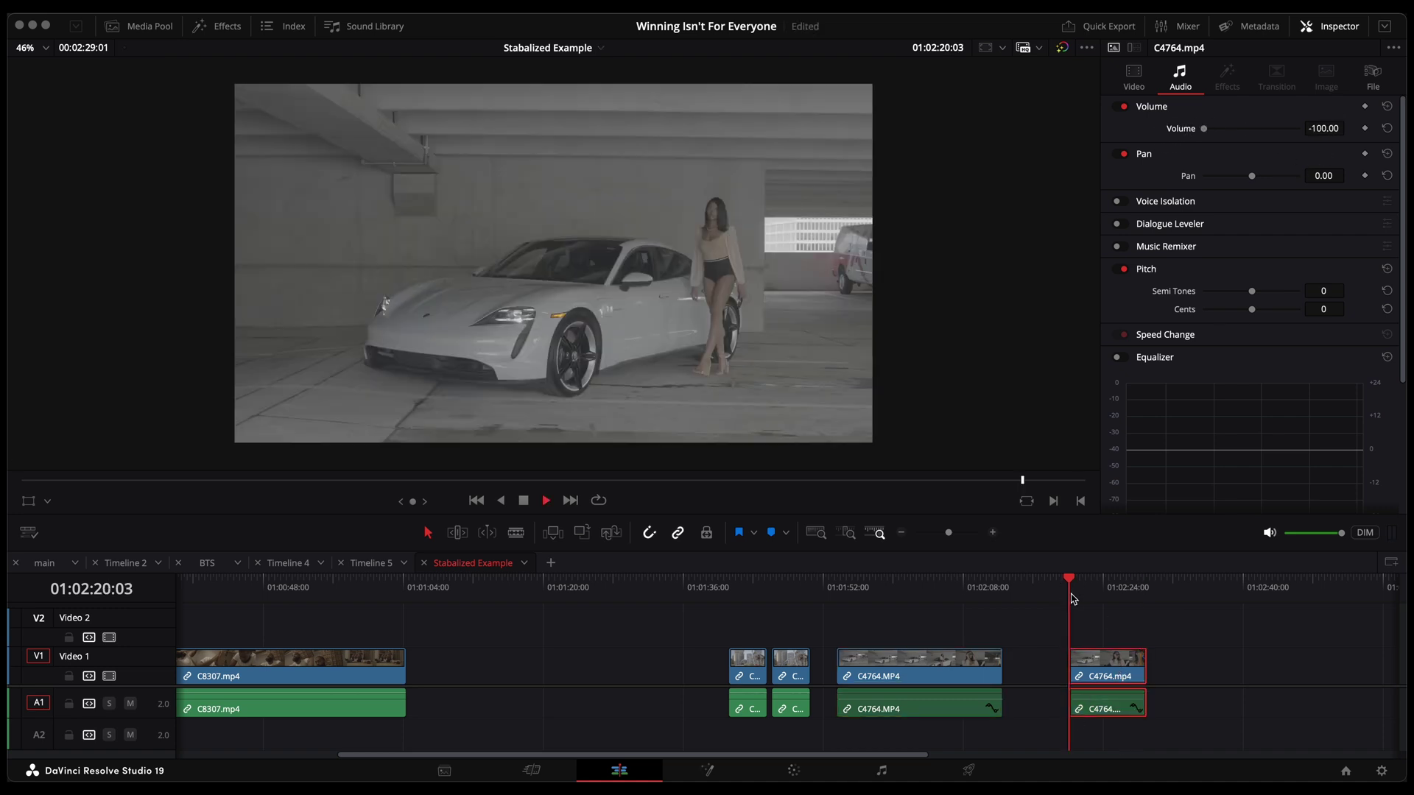